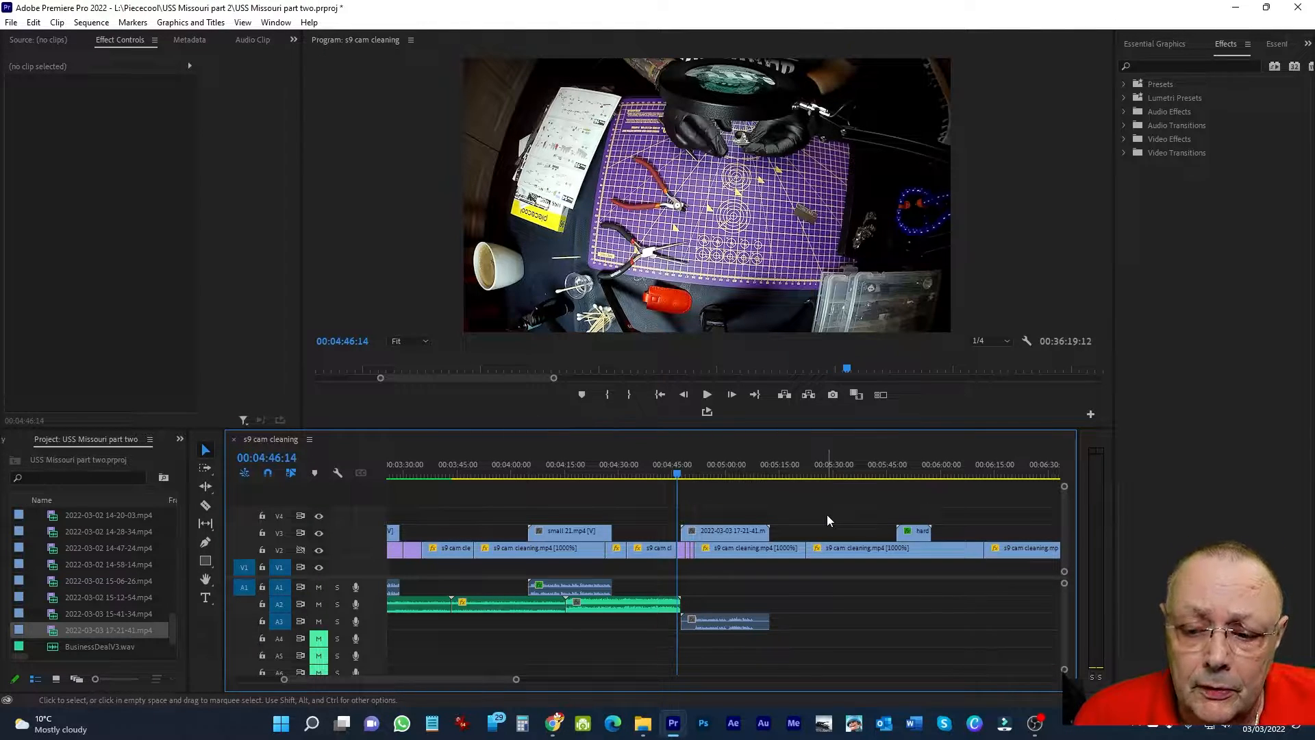
Play back the sequence from 00:04:46:14 into the talking-head clip, and again from 00:04:28:16.
click(707, 396)
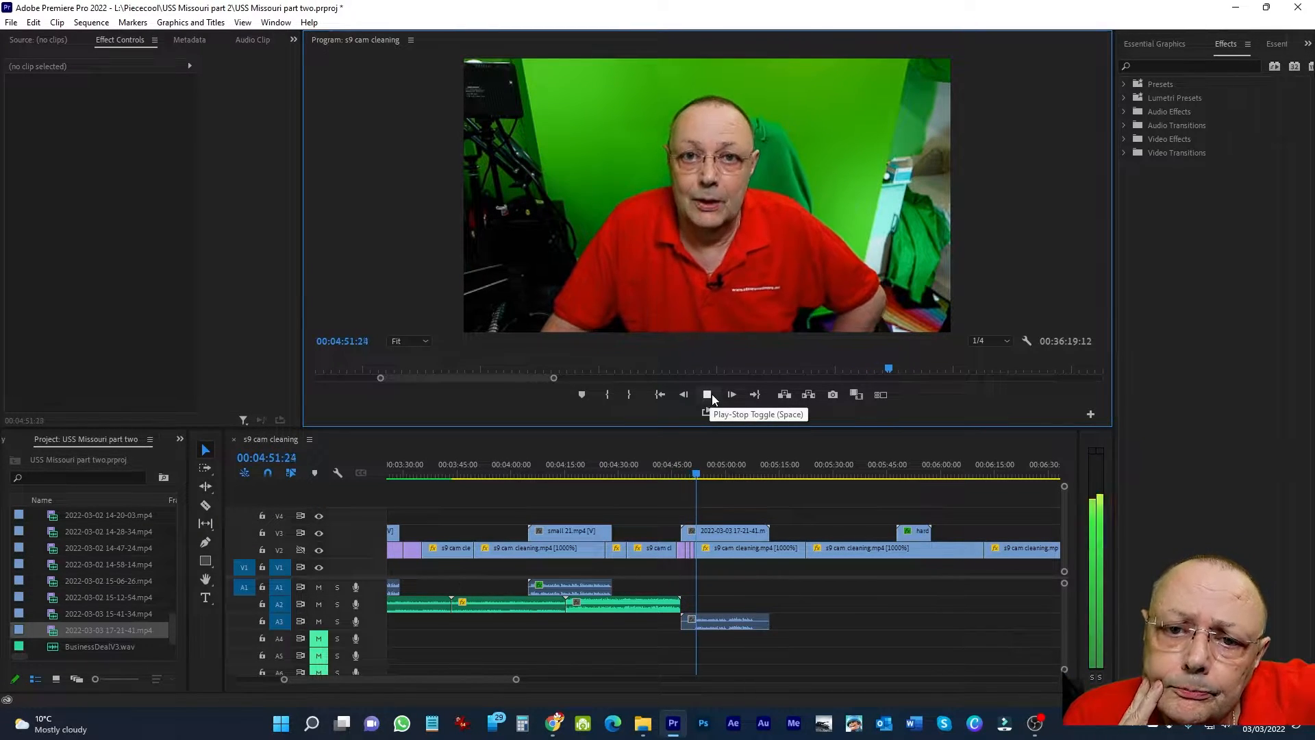
click(713, 393)
click(613, 467)
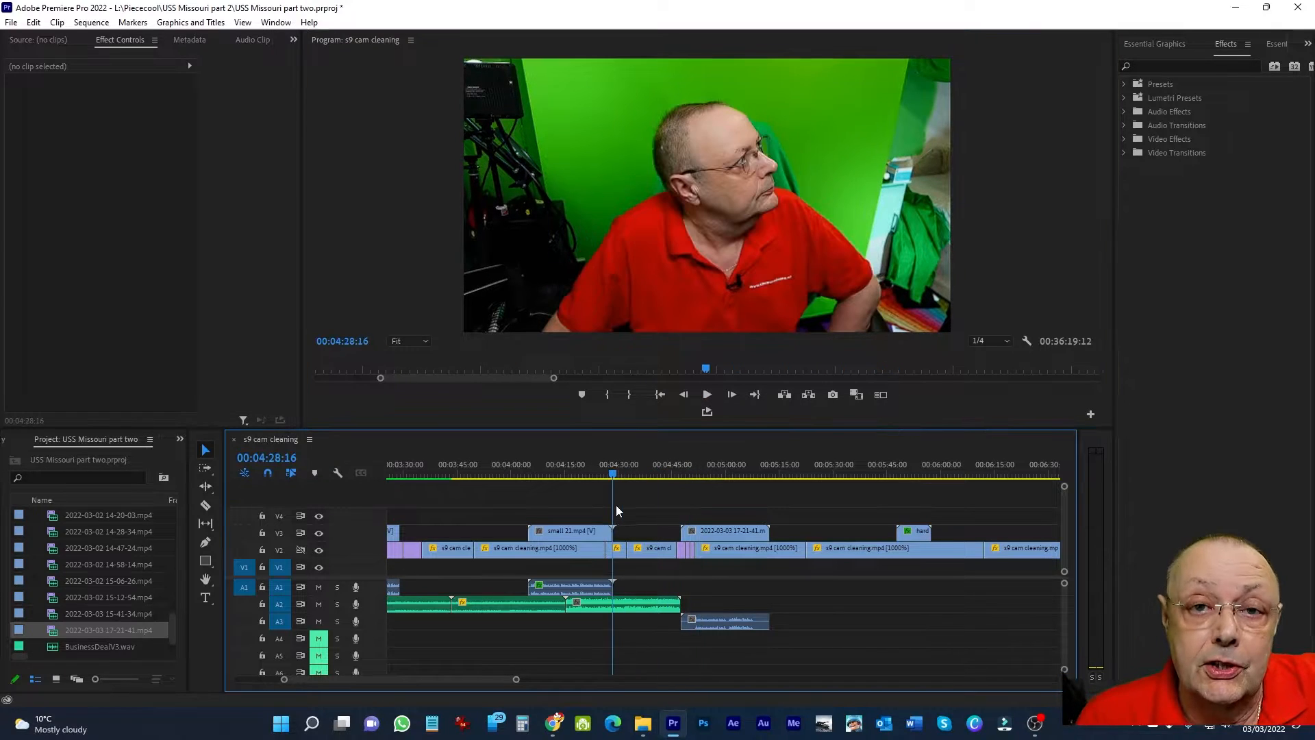
click(707, 394)
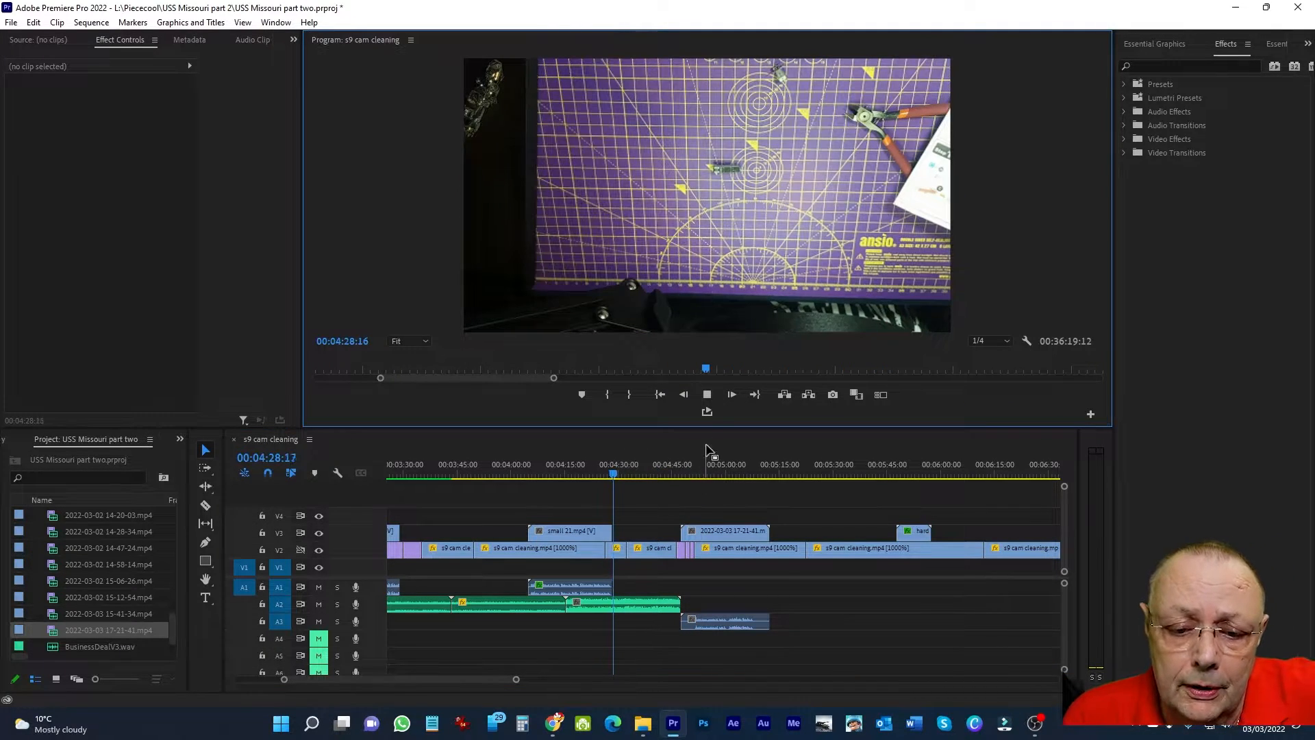
click(707, 394)
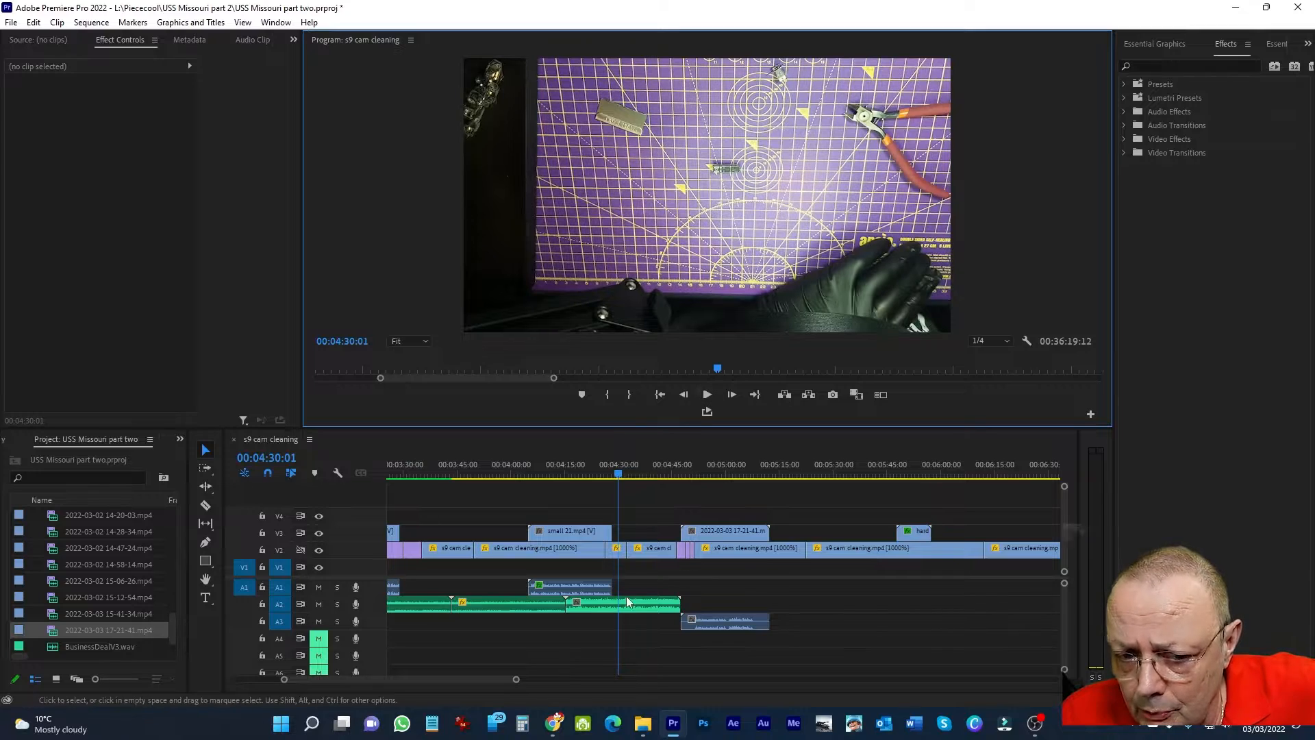
Tag the last BusinessDealV3.wav clip on A2 as Music with the Balanced Background Music preset and listen to it.
click(644, 603)
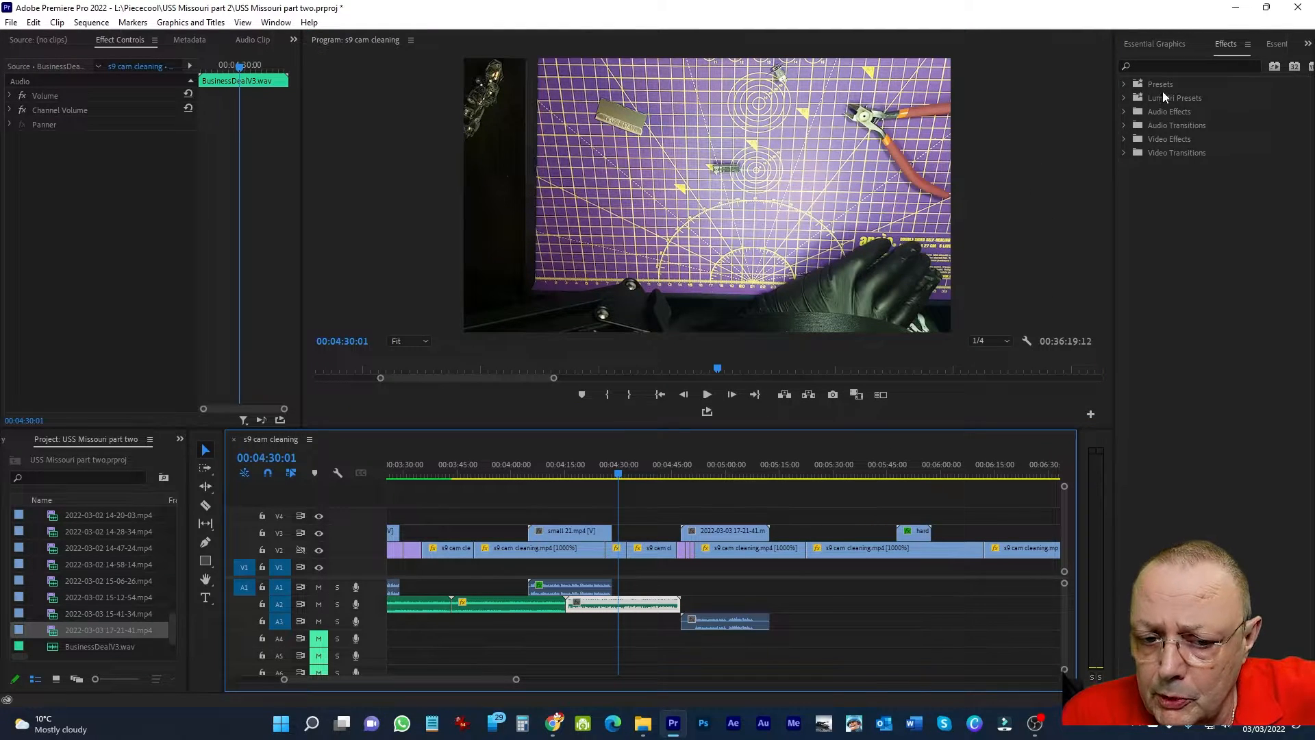
click(1274, 43)
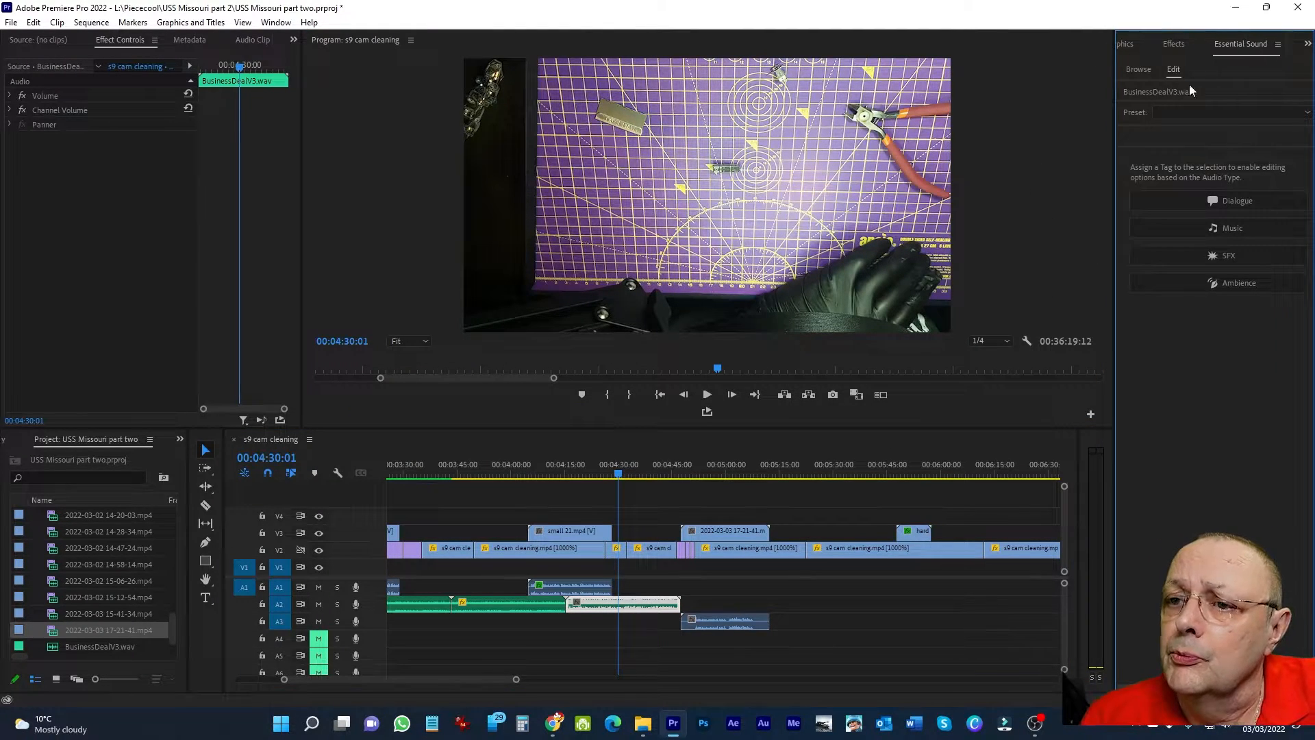
click(1217, 227)
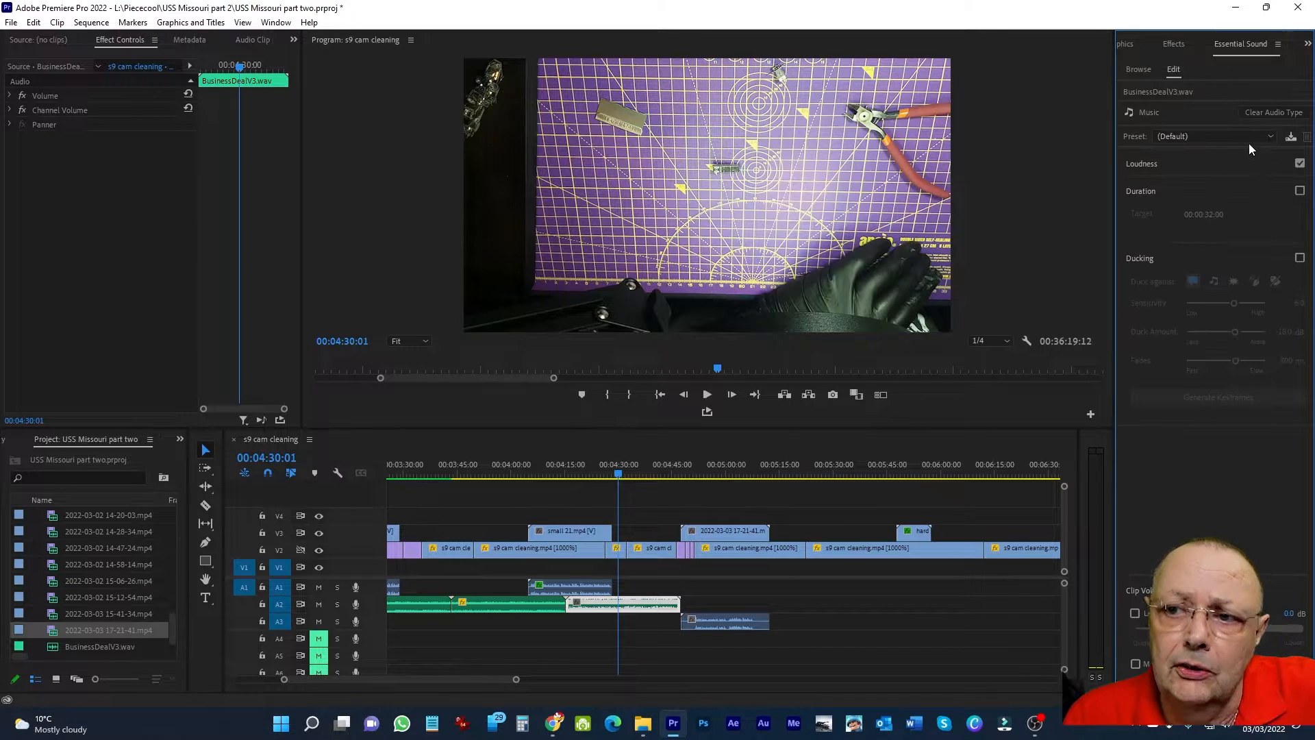
click(1272, 136)
click(1223, 165)
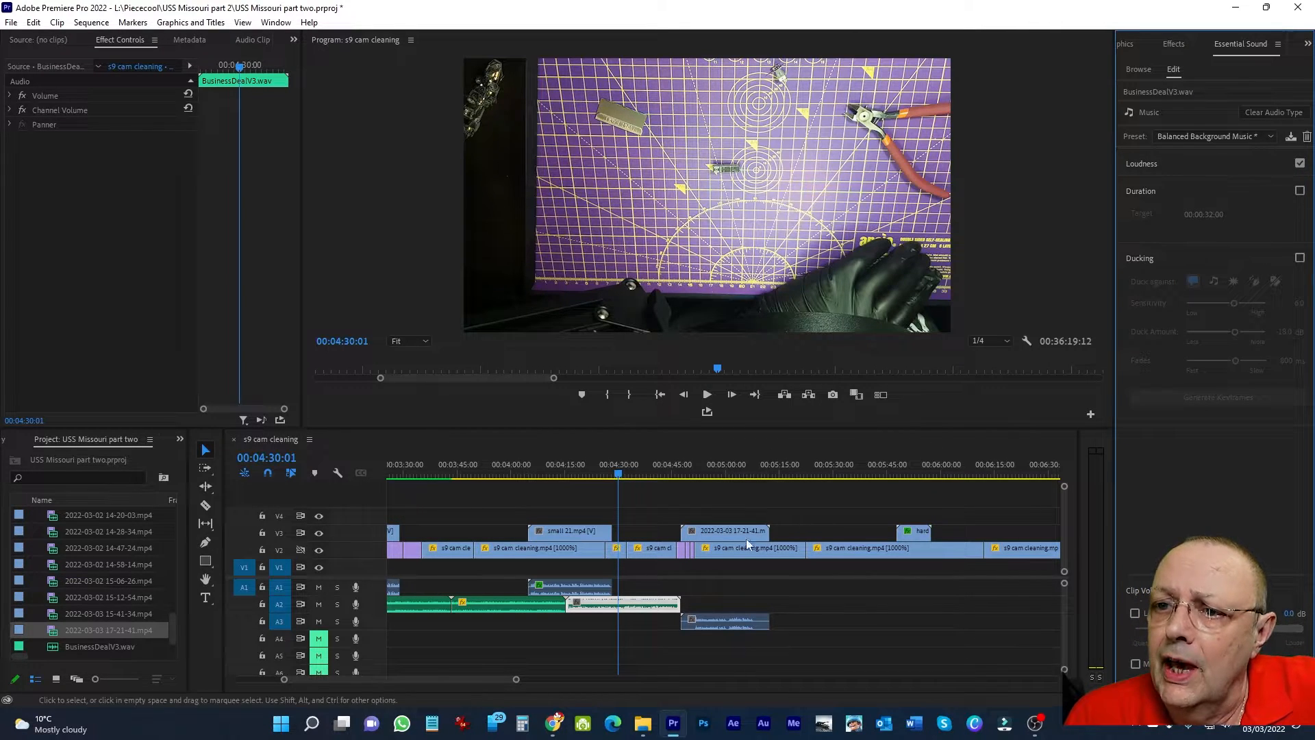
click(708, 396)
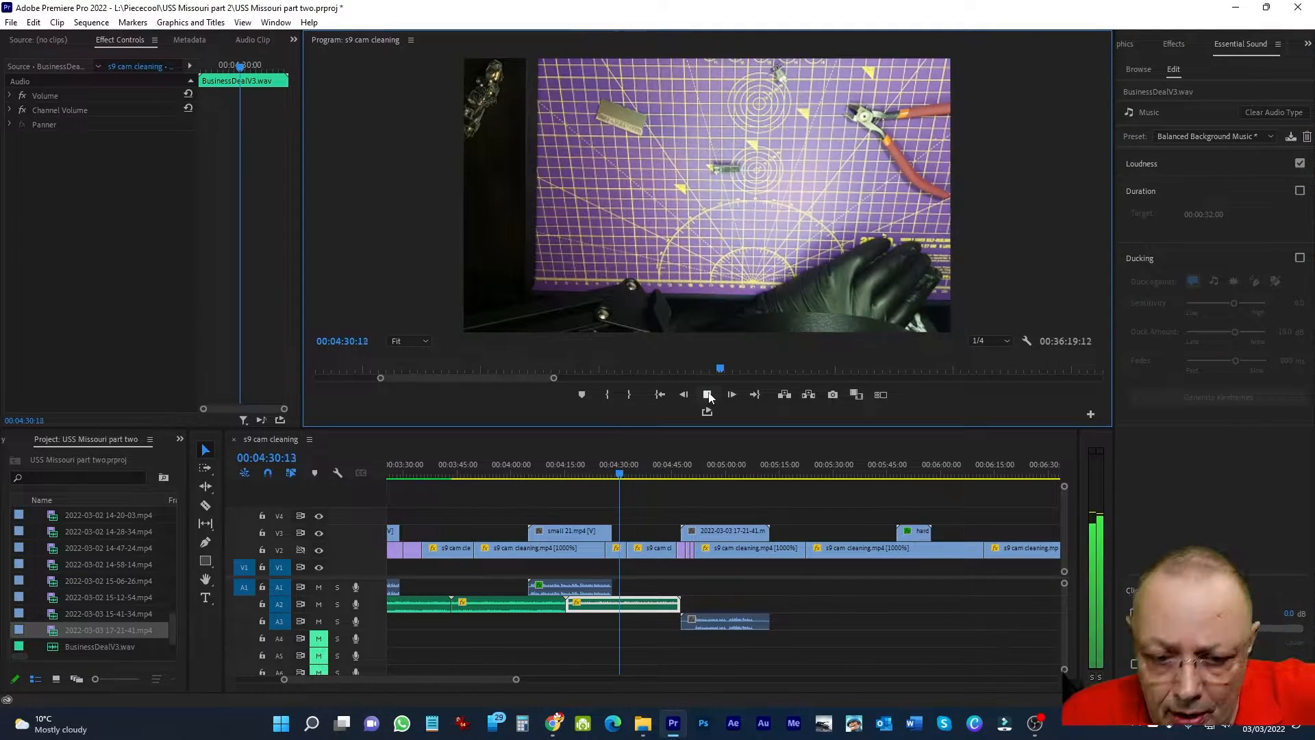
drag(711, 618, 721, 576)
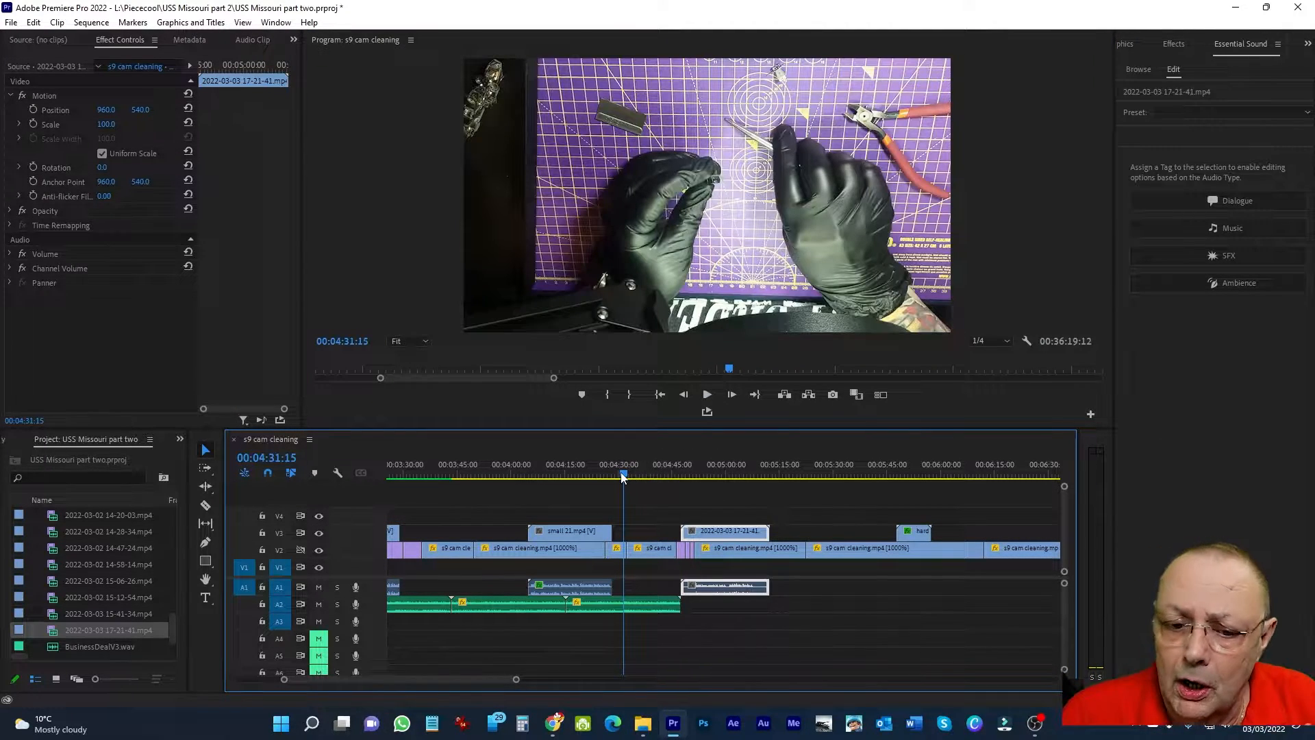
drag(624, 477, 657, 477)
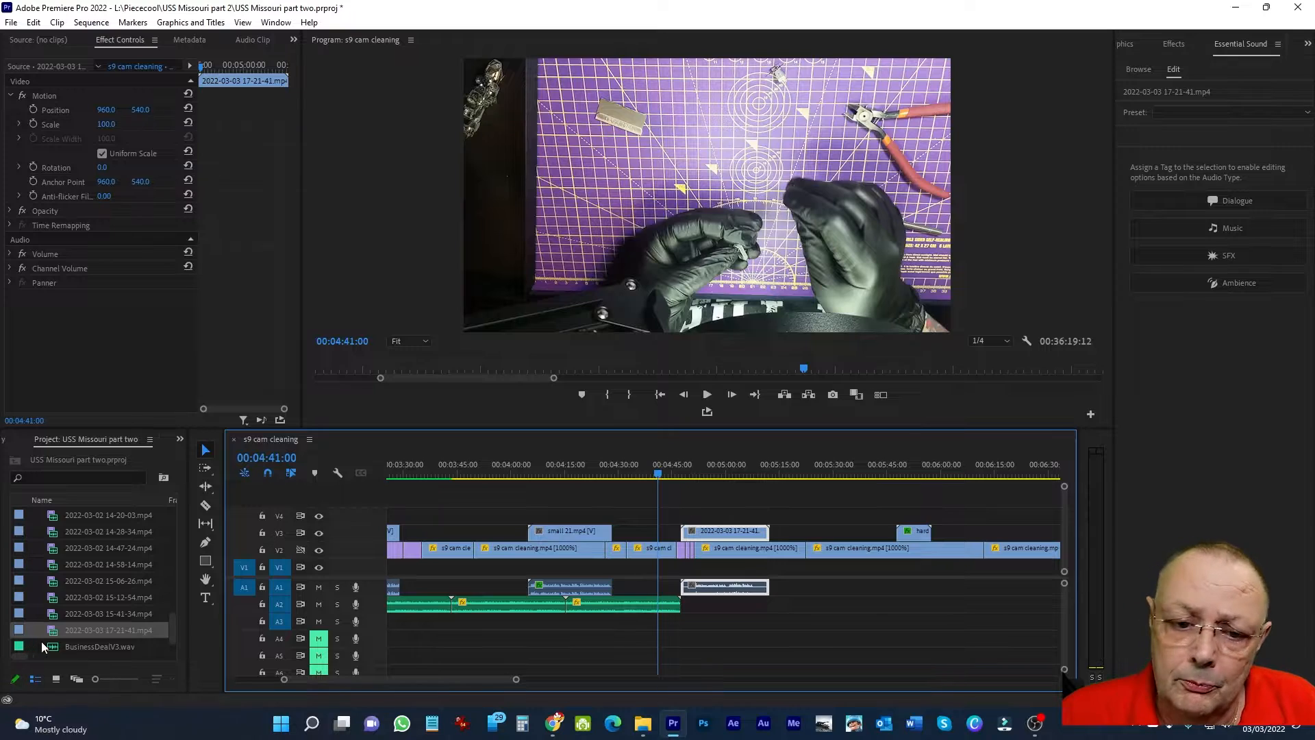
drag(60, 649, 693, 615)
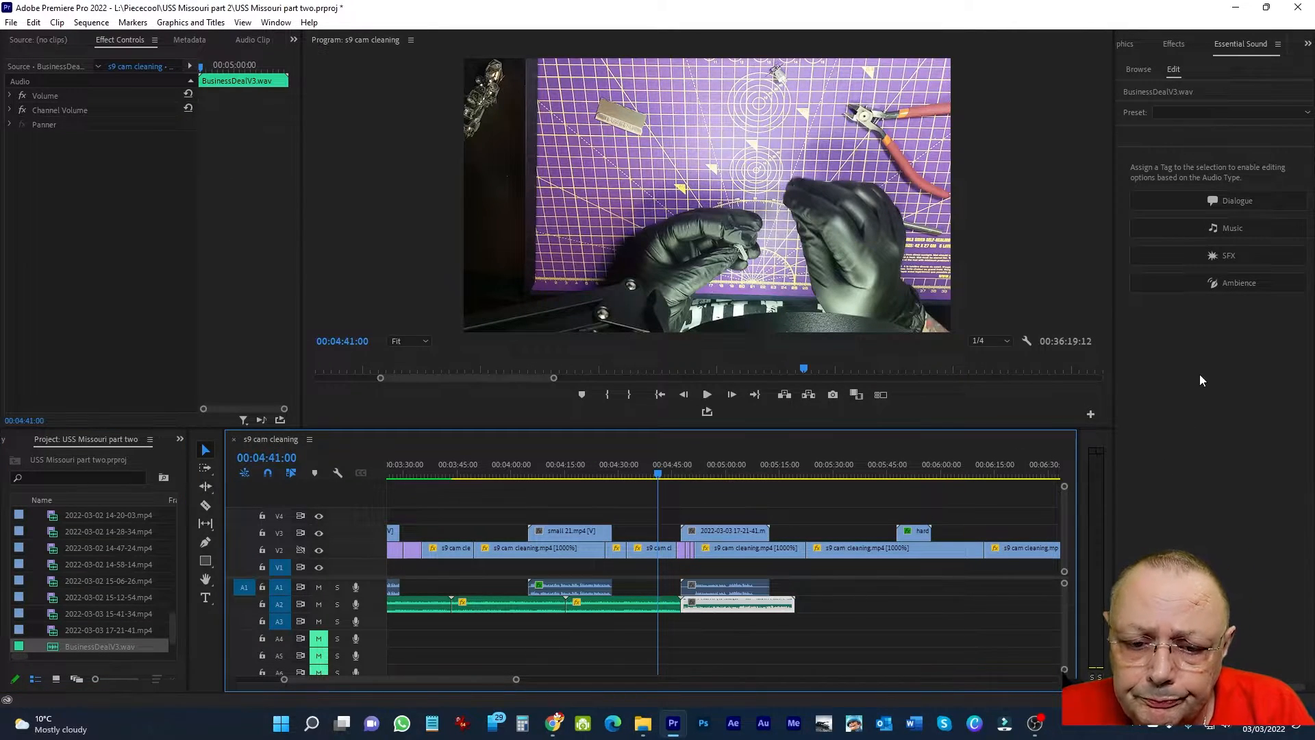
Tag the newly added BusinessDealV3.wav clip as Music and apply the Balanced Background Music preset.
click(1236, 226)
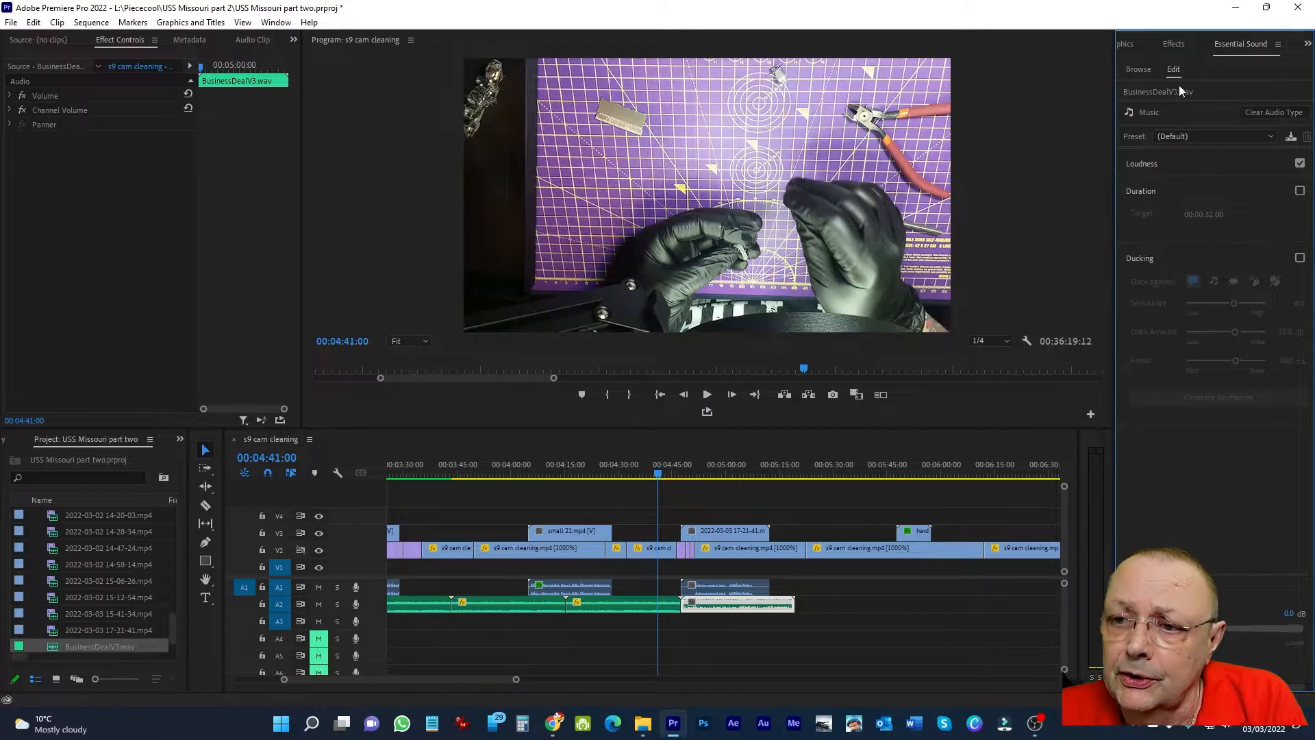
click(1266, 135)
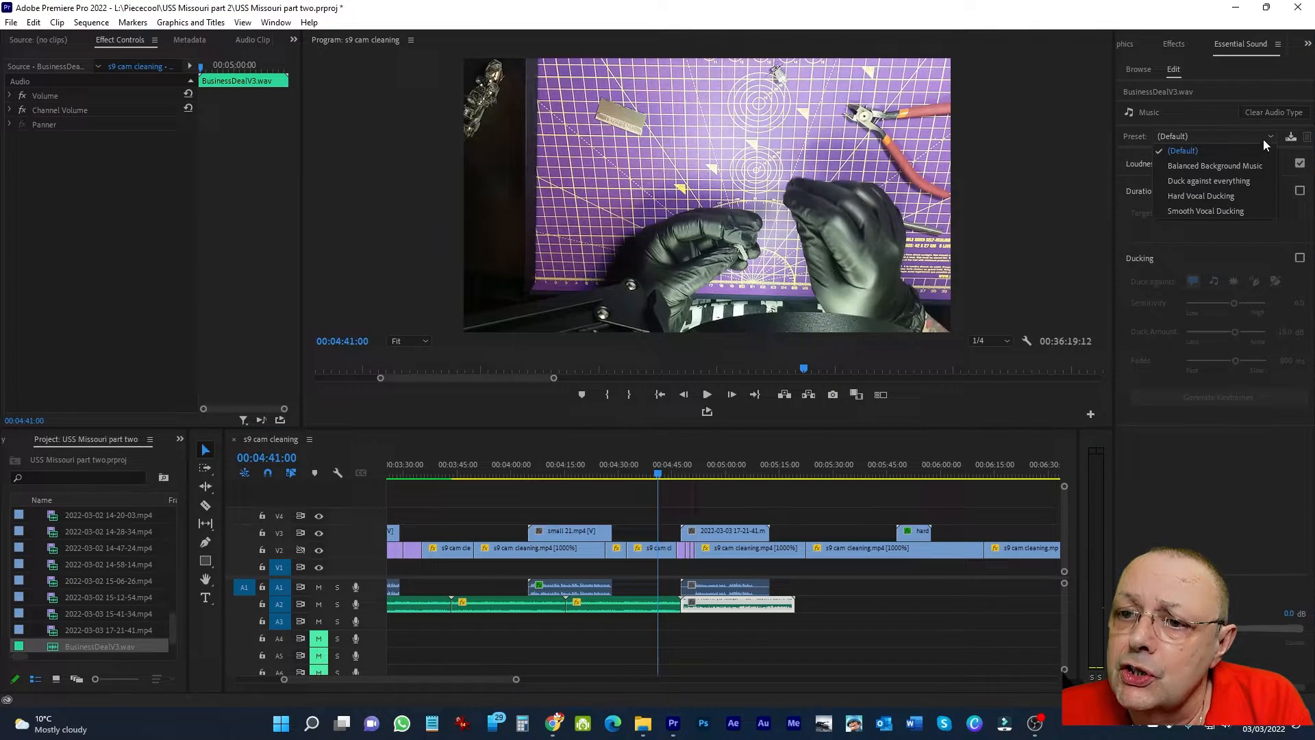
click(1231, 165)
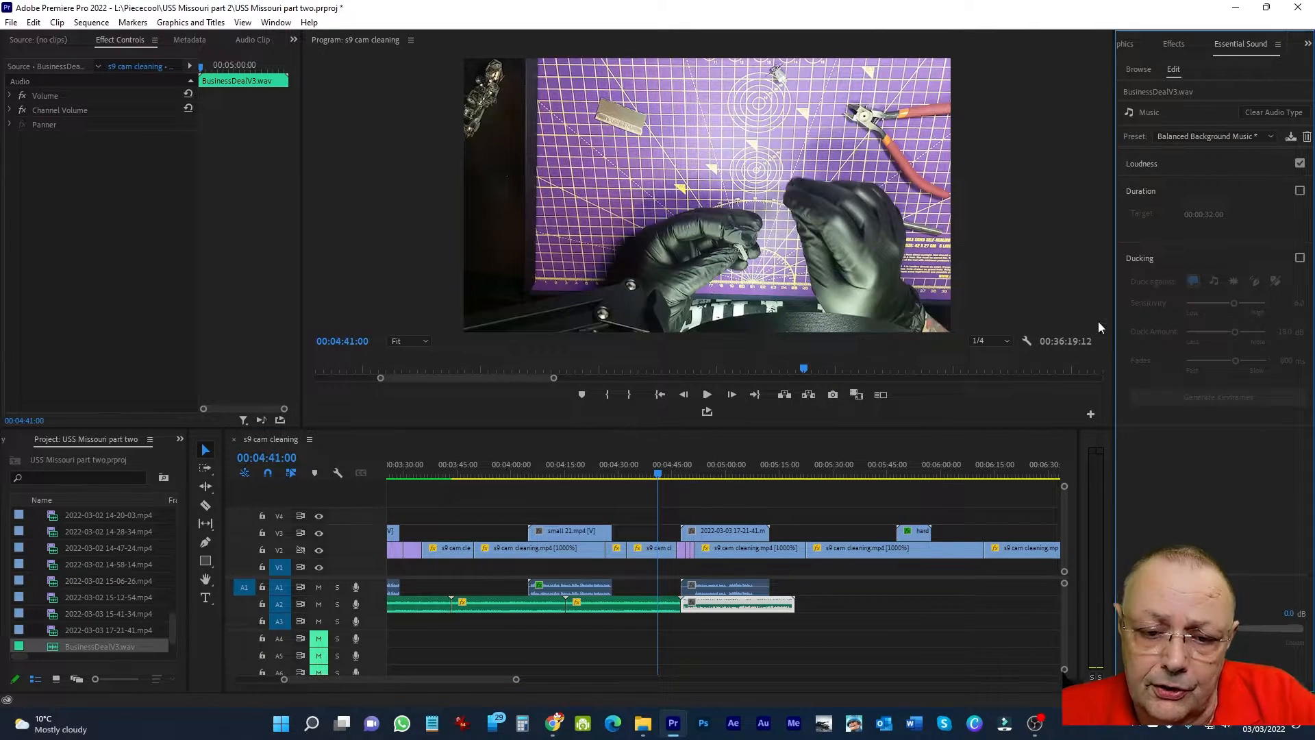
click(714, 585)
click(1230, 207)
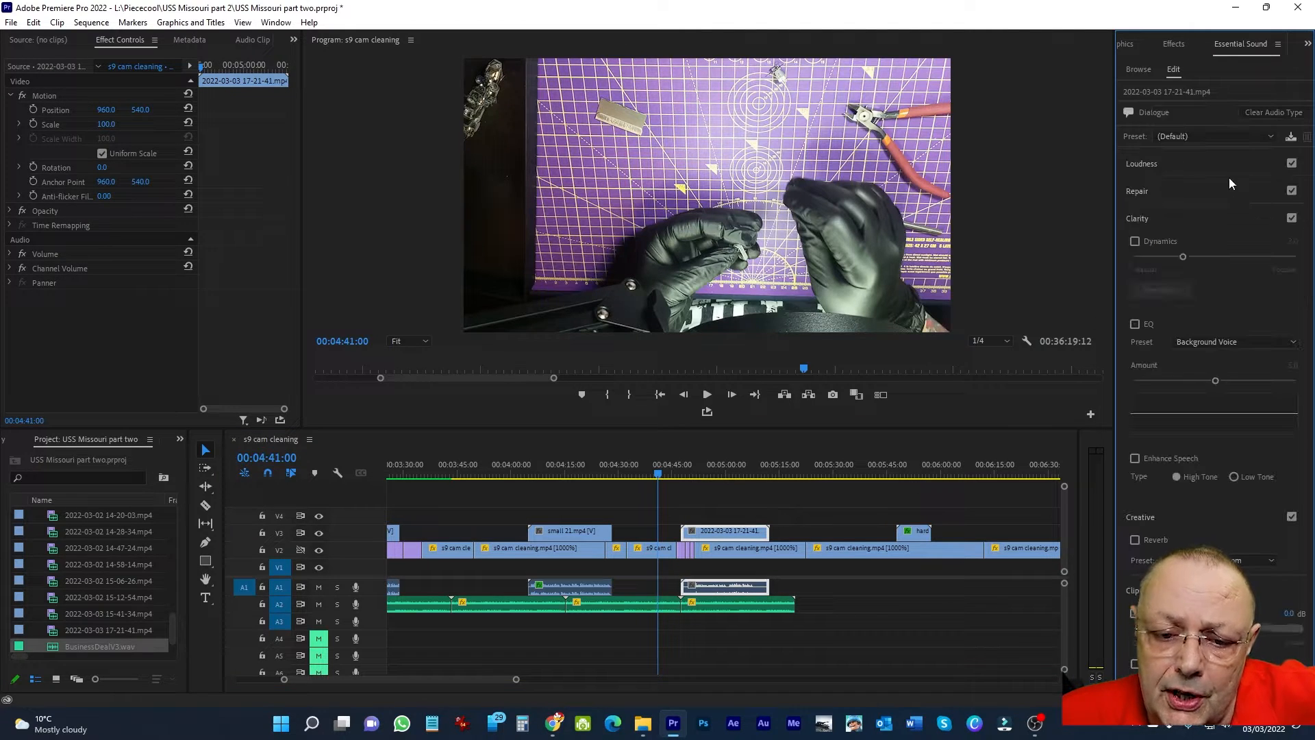
click(1270, 136)
click(1204, 194)
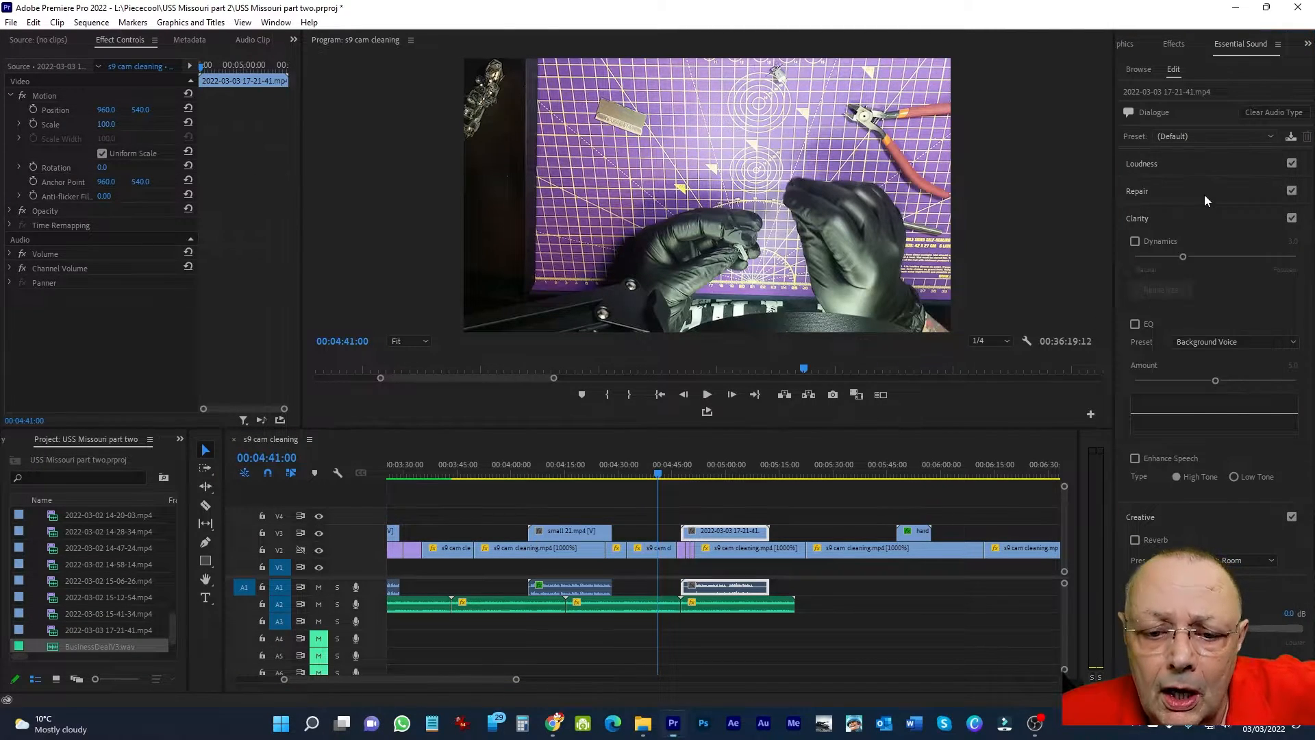
Play back the sequence from 00:04:42:16 into the talking-head clip to check the voice and music balance.
click(663, 475)
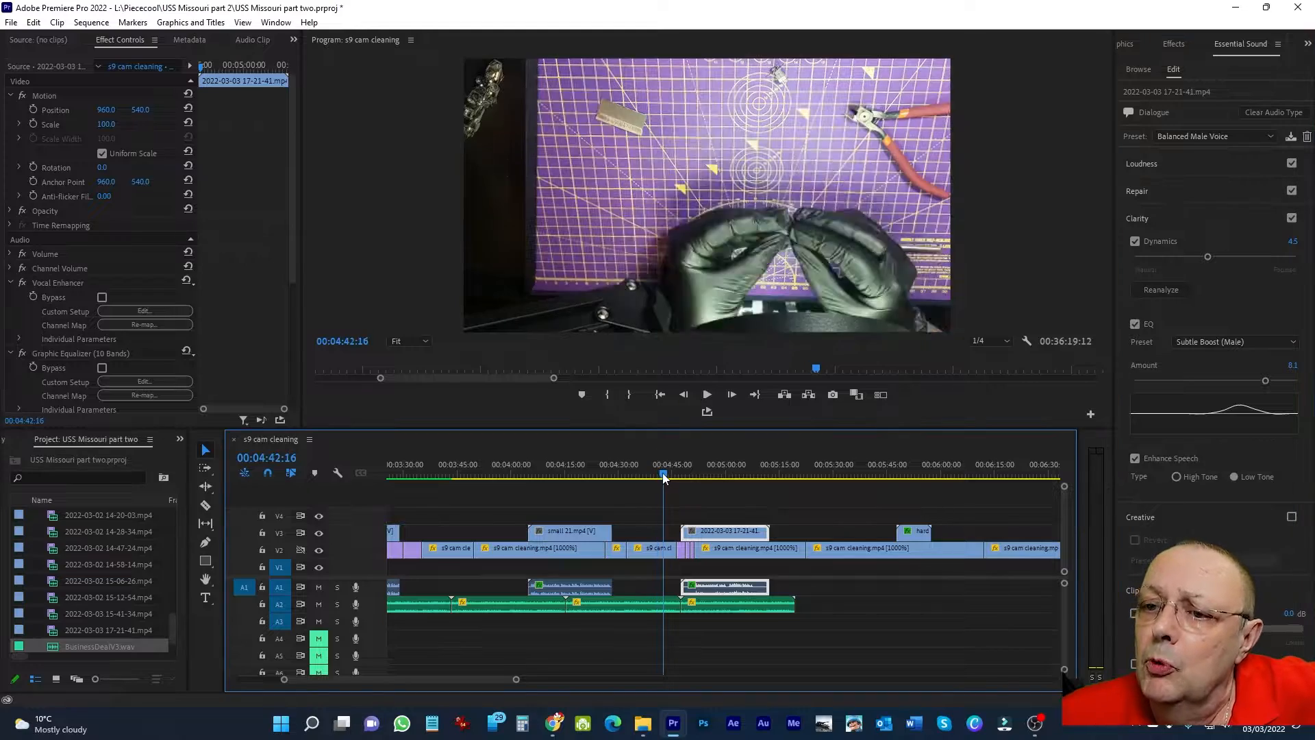
click(707, 395)
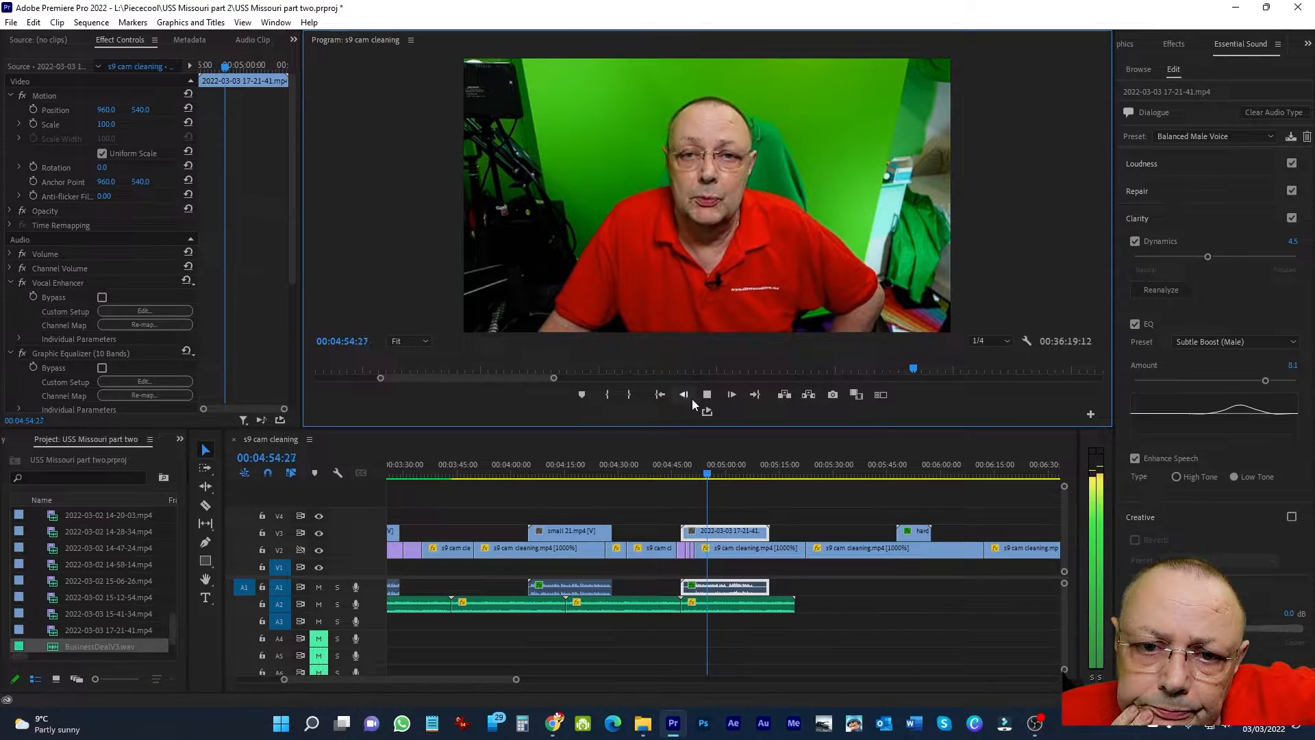
key(space)
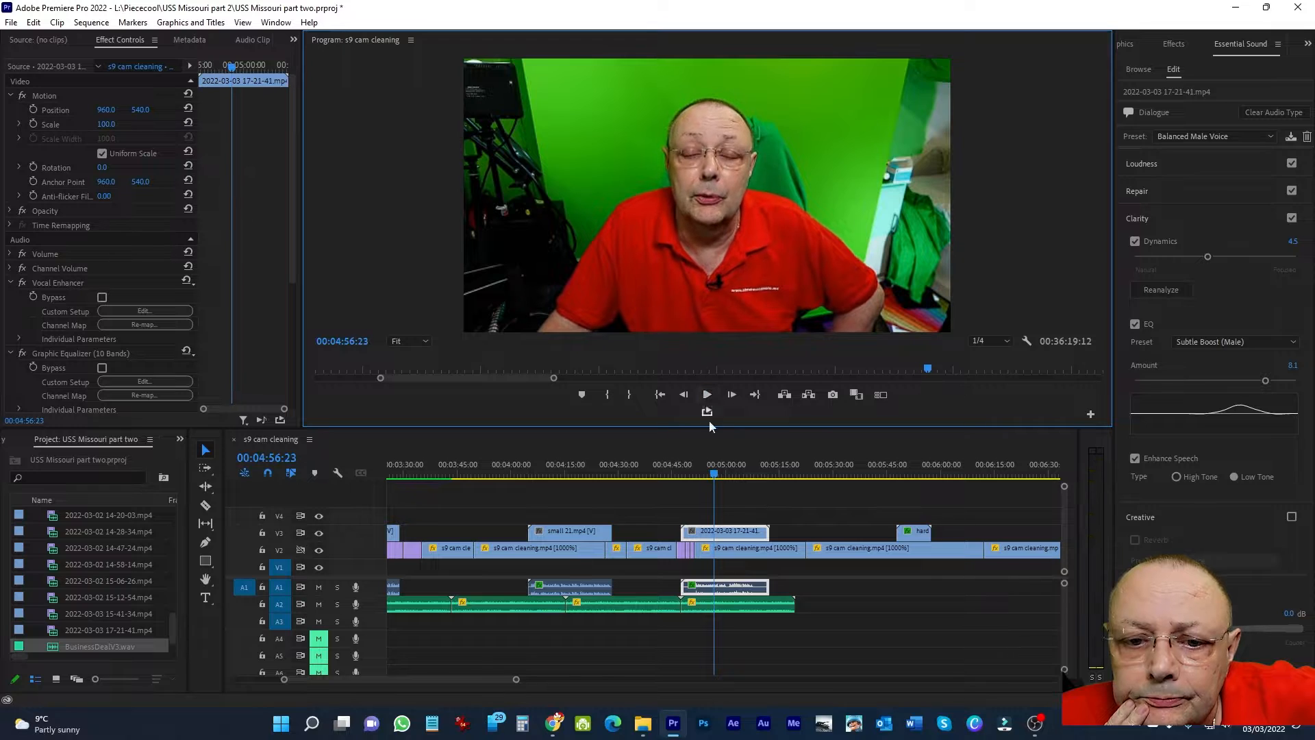
drag(716, 481, 691, 489)
drag(517, 680, 442, 681)
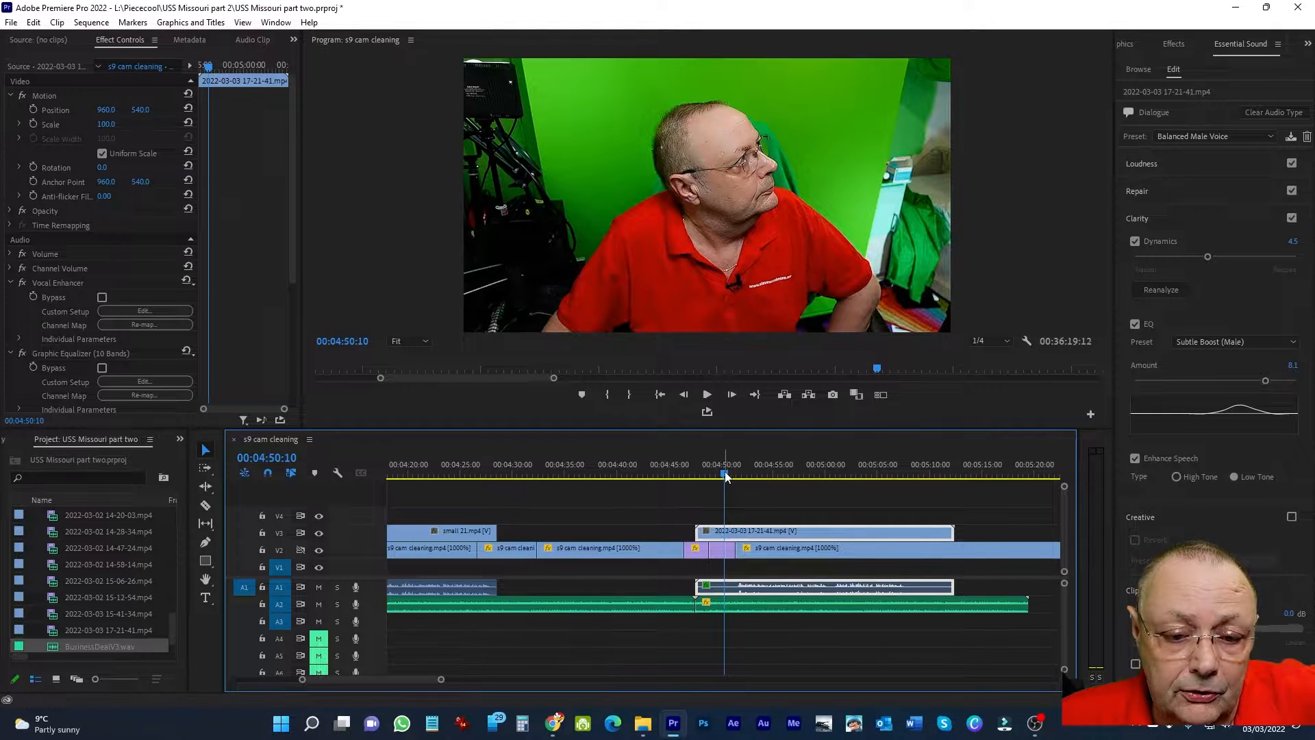
drag(728, 477, 738, 478)
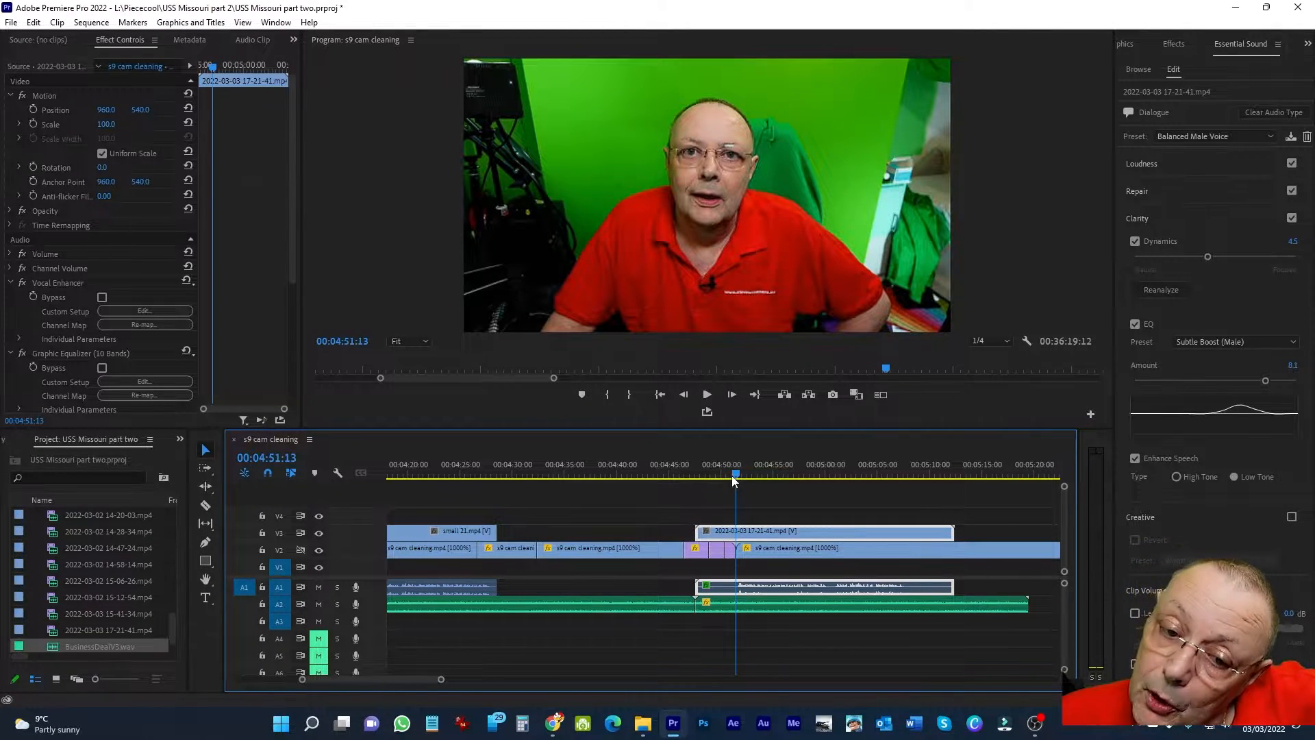
drag(731, 475, 734, 477)
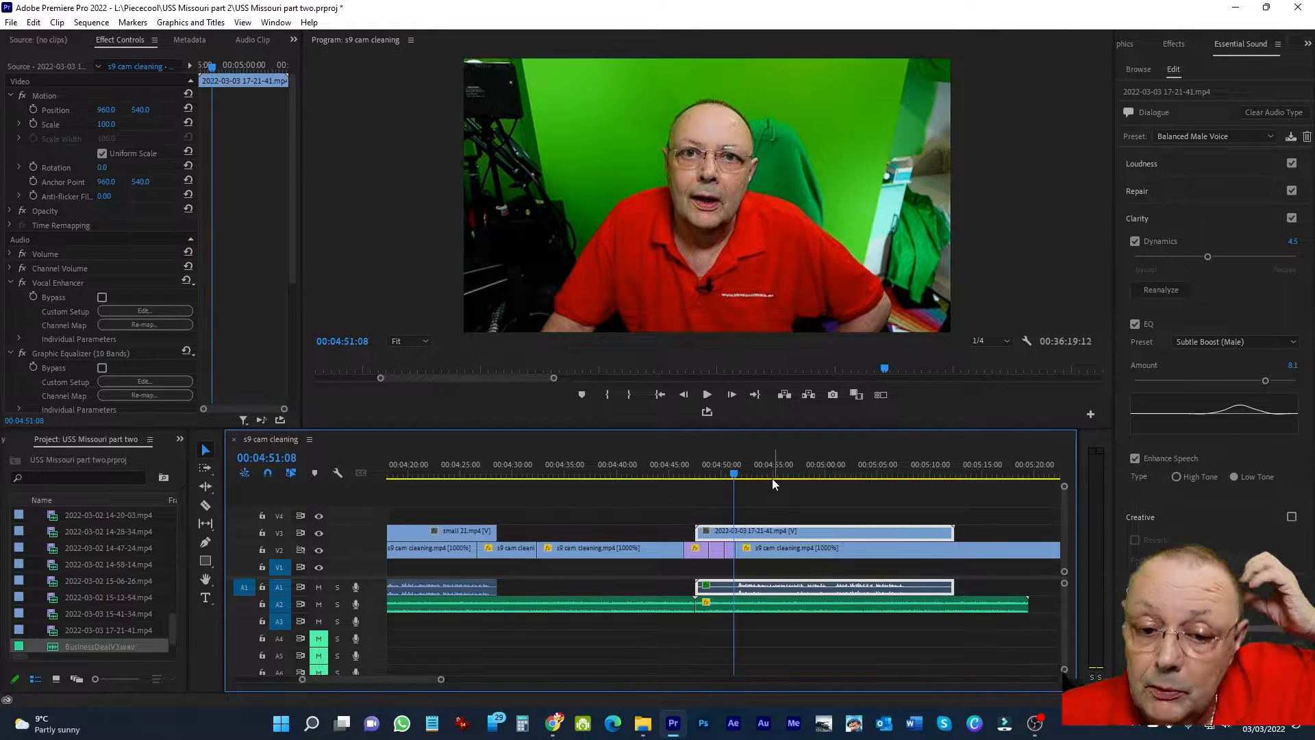
key(Left)
key(Left)
key(Left)
key(Left)
key(Left)
key(Left)
key(Left)
key(Left)
key(Left)
key(Left)
key(Left)
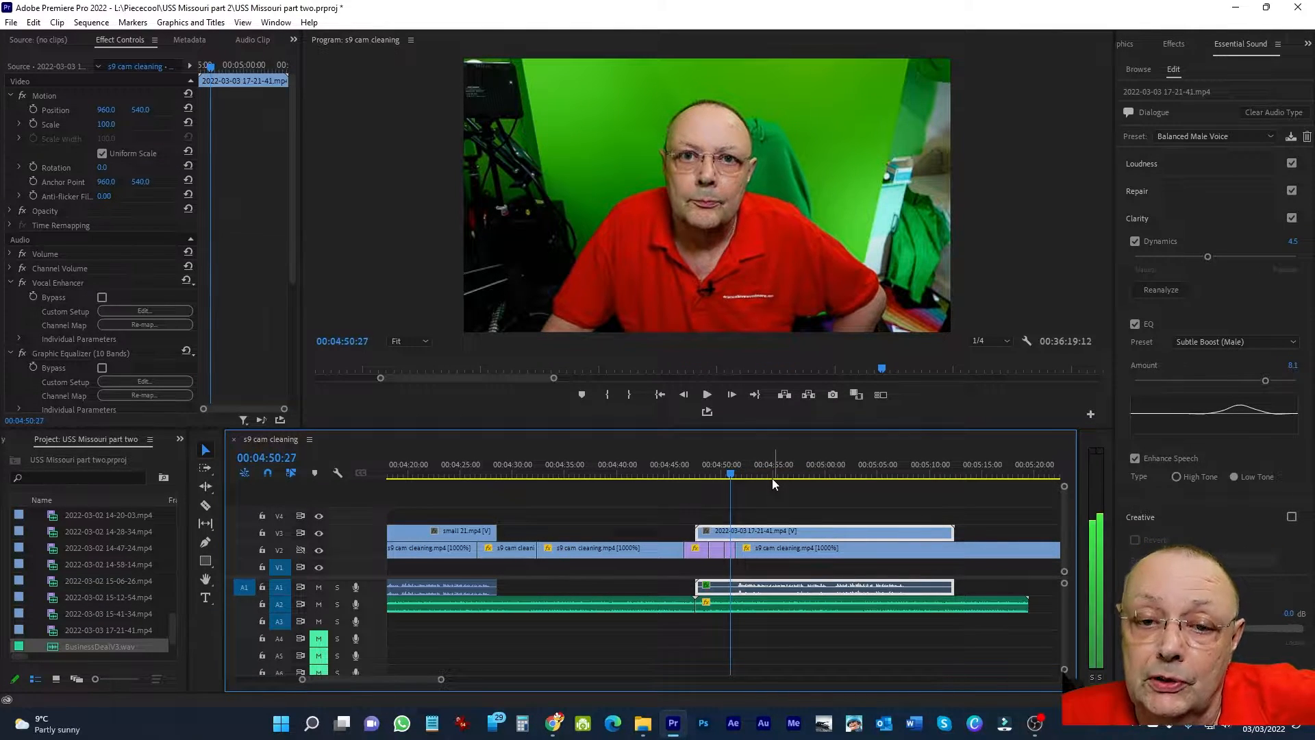
key(Left)
key(Left)
key(Left)
key(Left)
key(Left)
key(Left)
key(Left)
key(Left)
key(Left)
key(Left)
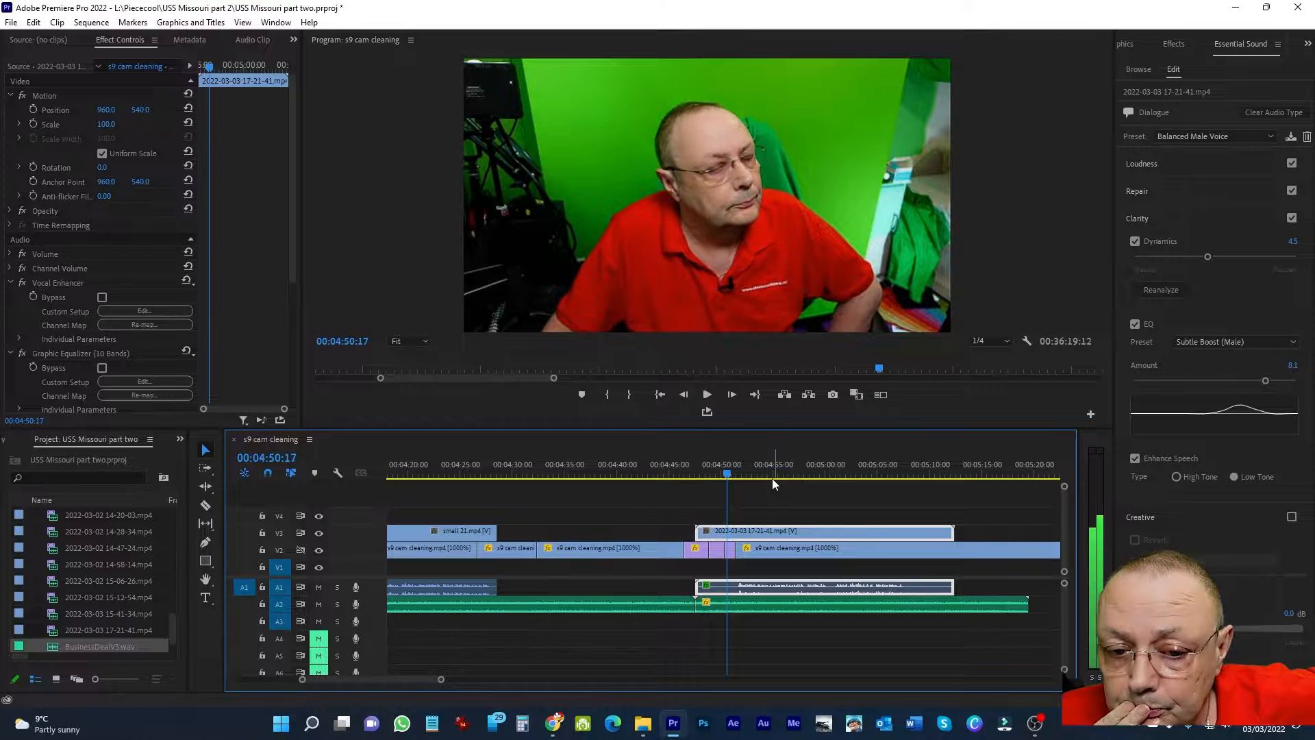
key(Left)
key(Left)
key(Left)
key(Left)
key(Left)
key(Left)
key(Left)
key(Left)
key(Left)
key(Left)
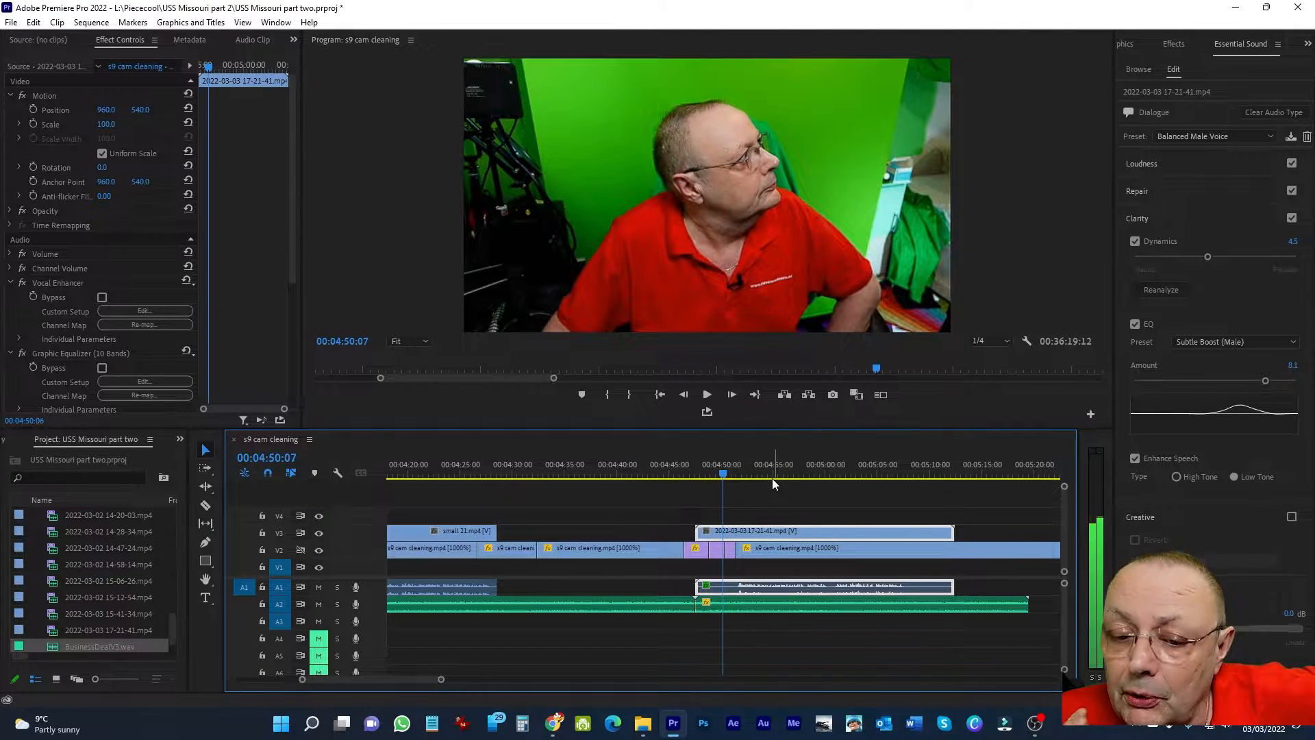
key(Left)
key(Left)
key(Left)
key(Left)
key(Left)
key(Left)
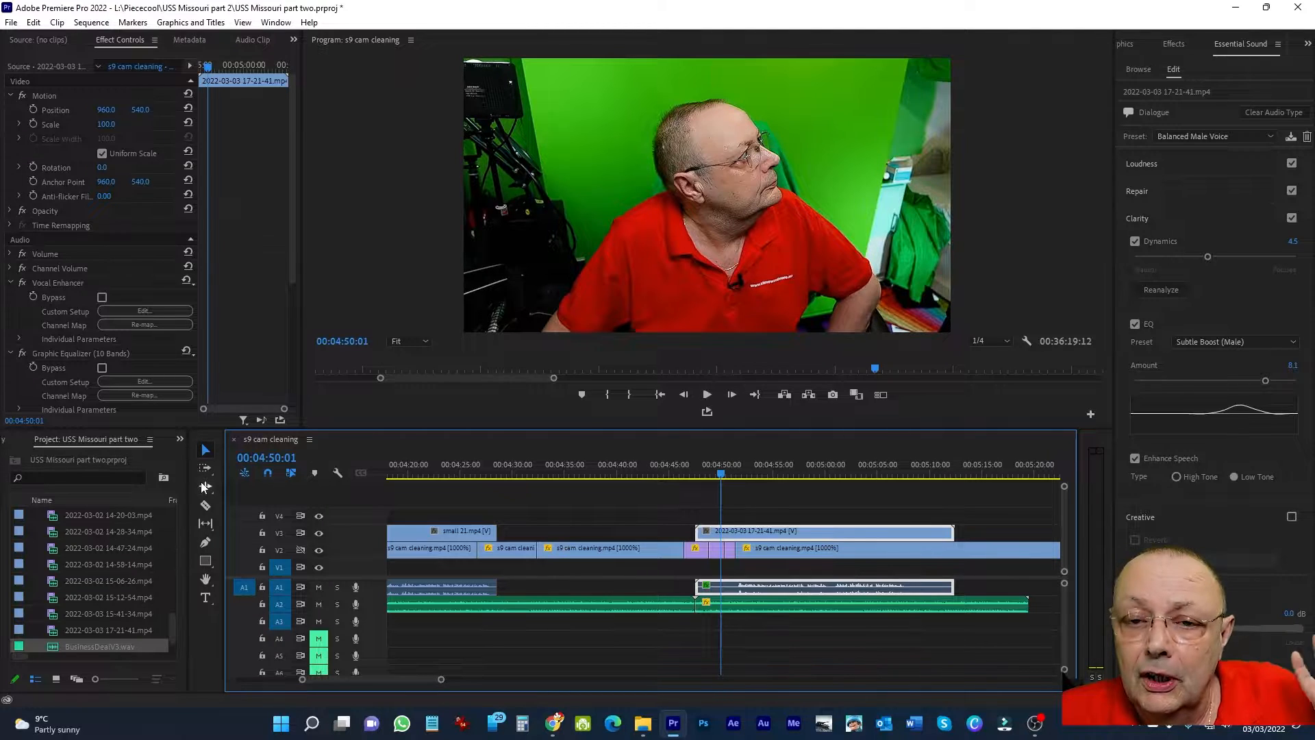
click(205, 504)
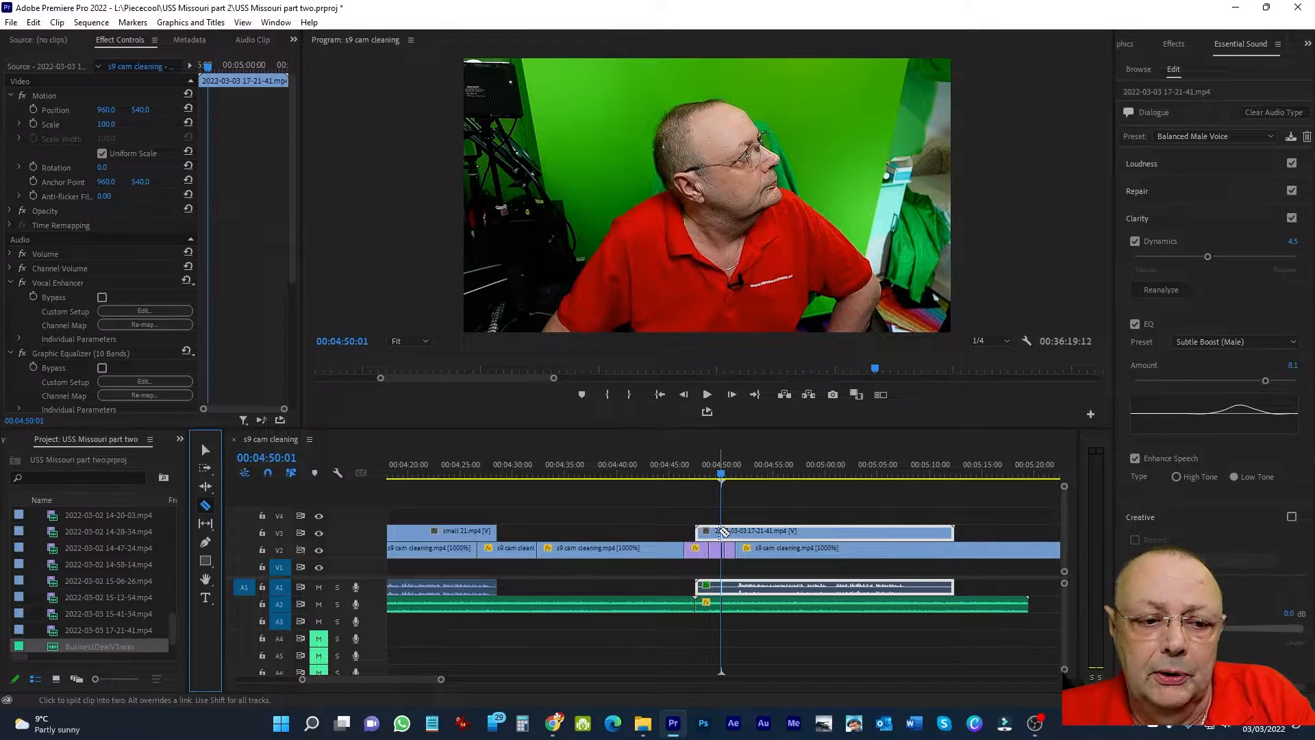
click(723, 532)
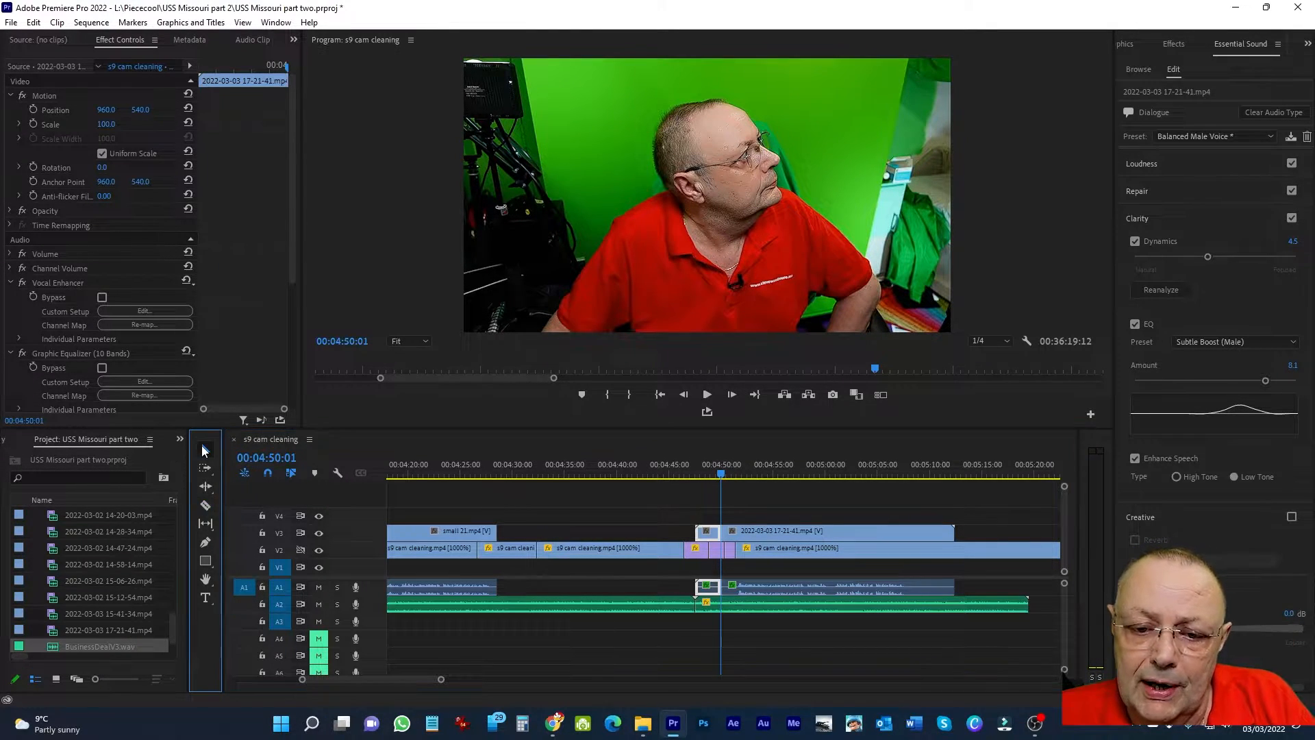
key(v)
click(712, 534)
key(Delete)
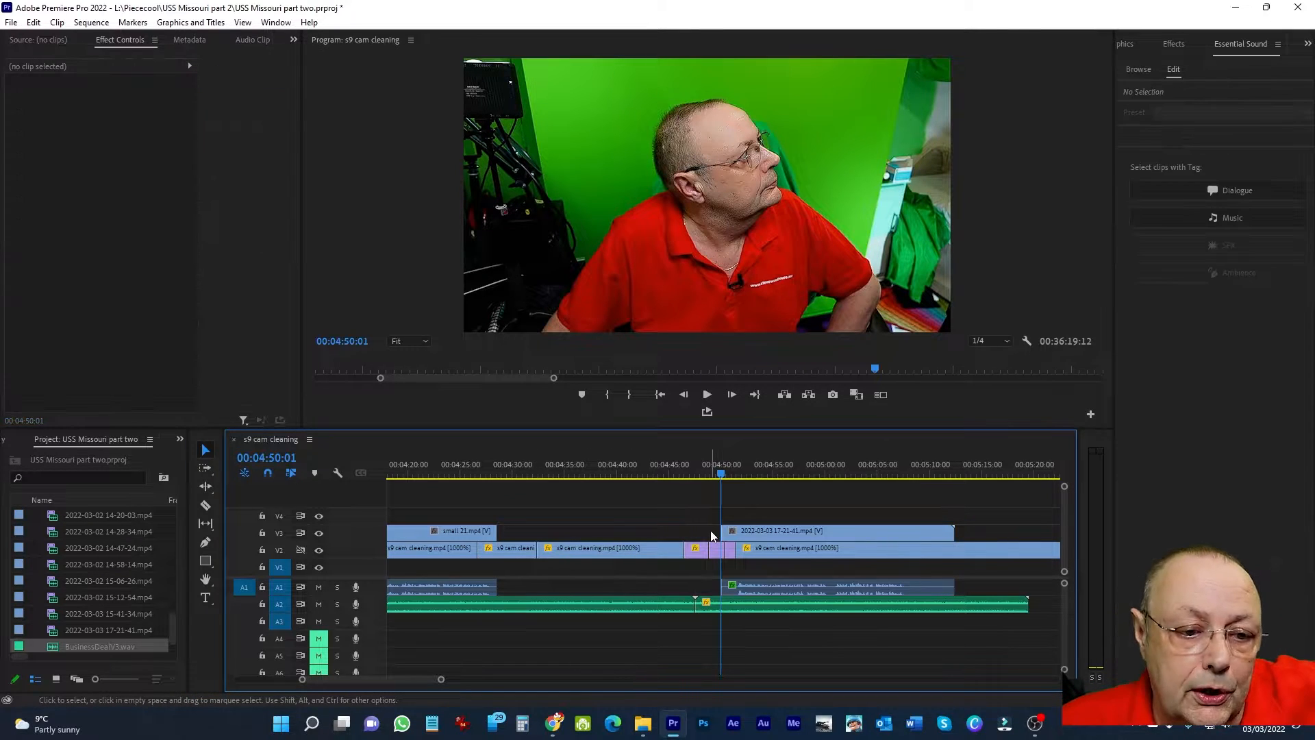
click(706, 396)
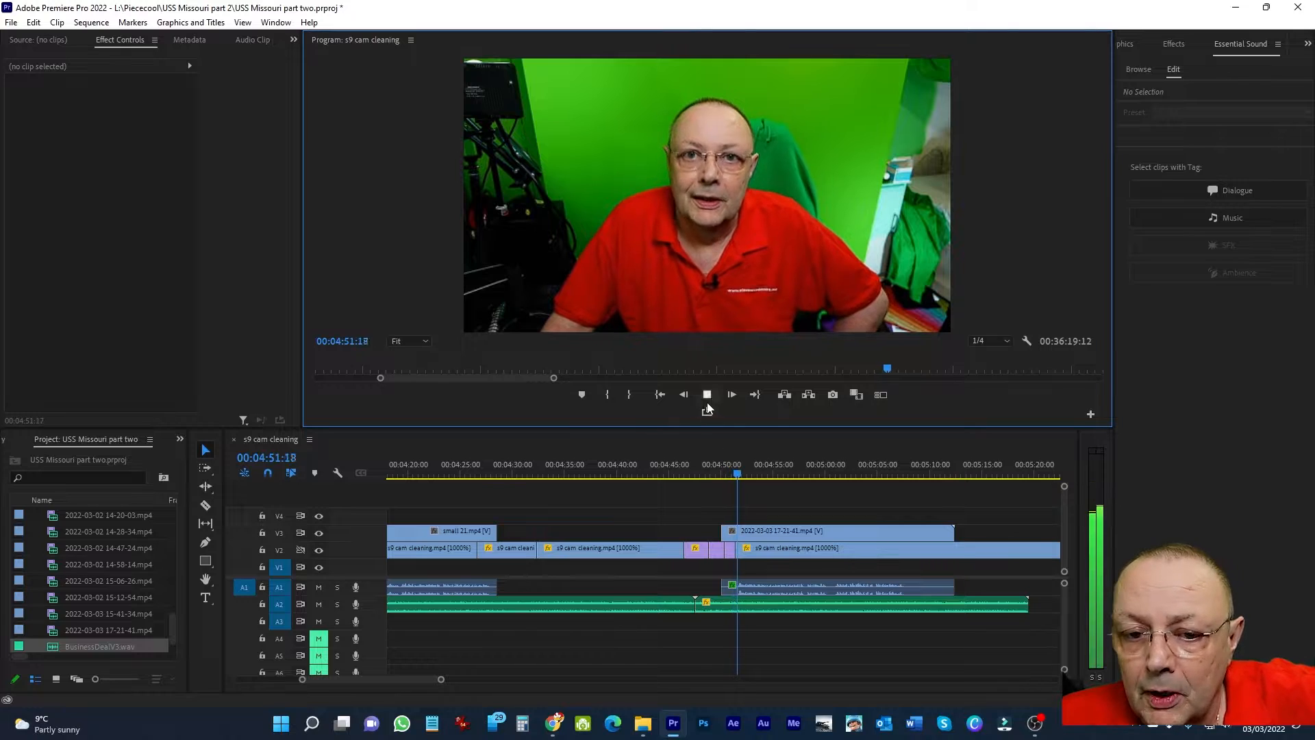
click(725, 487)
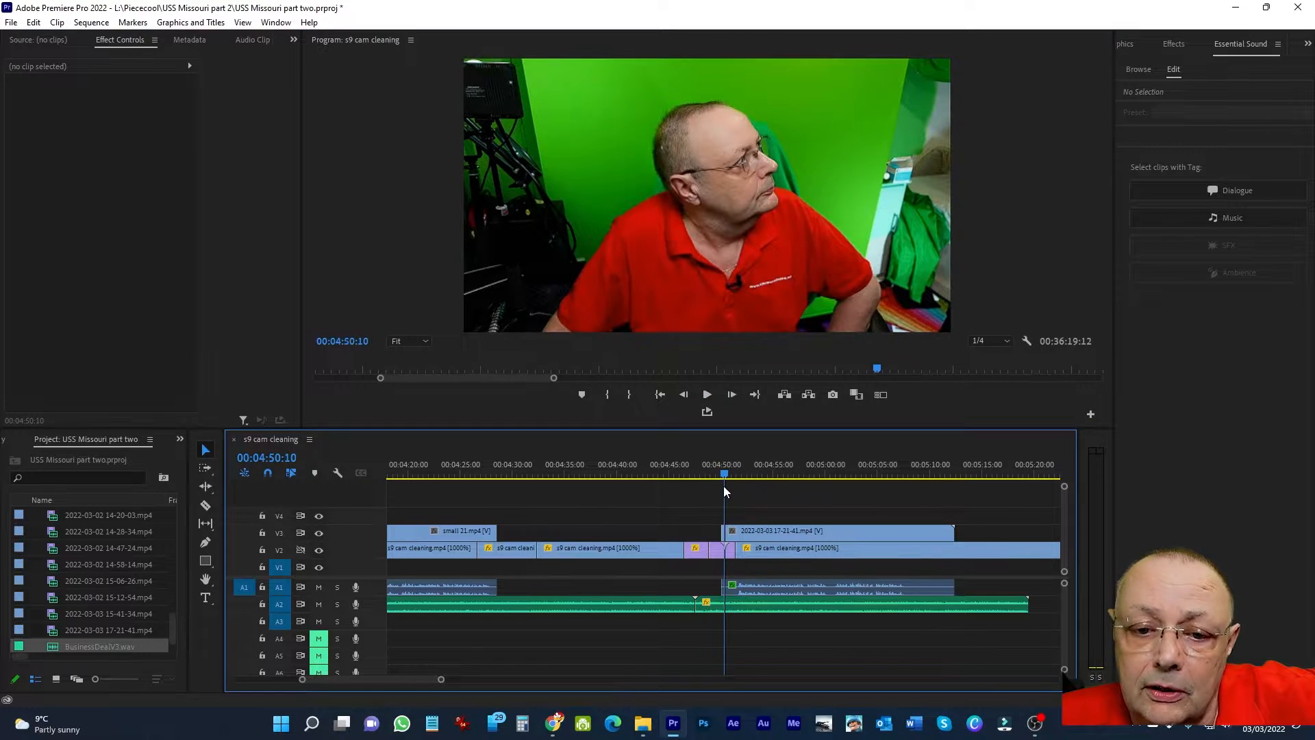
click(795, 532)
click(1173, 44)
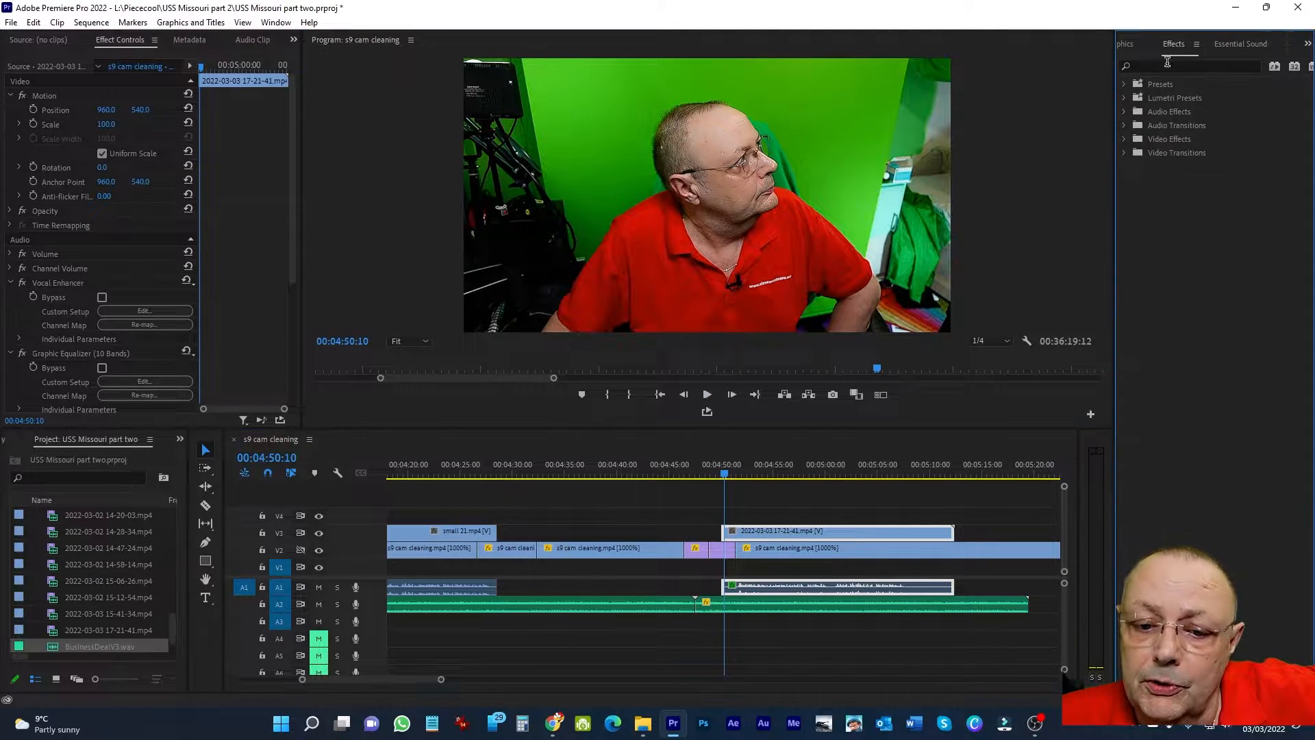
click(1147, 65)
text(c)
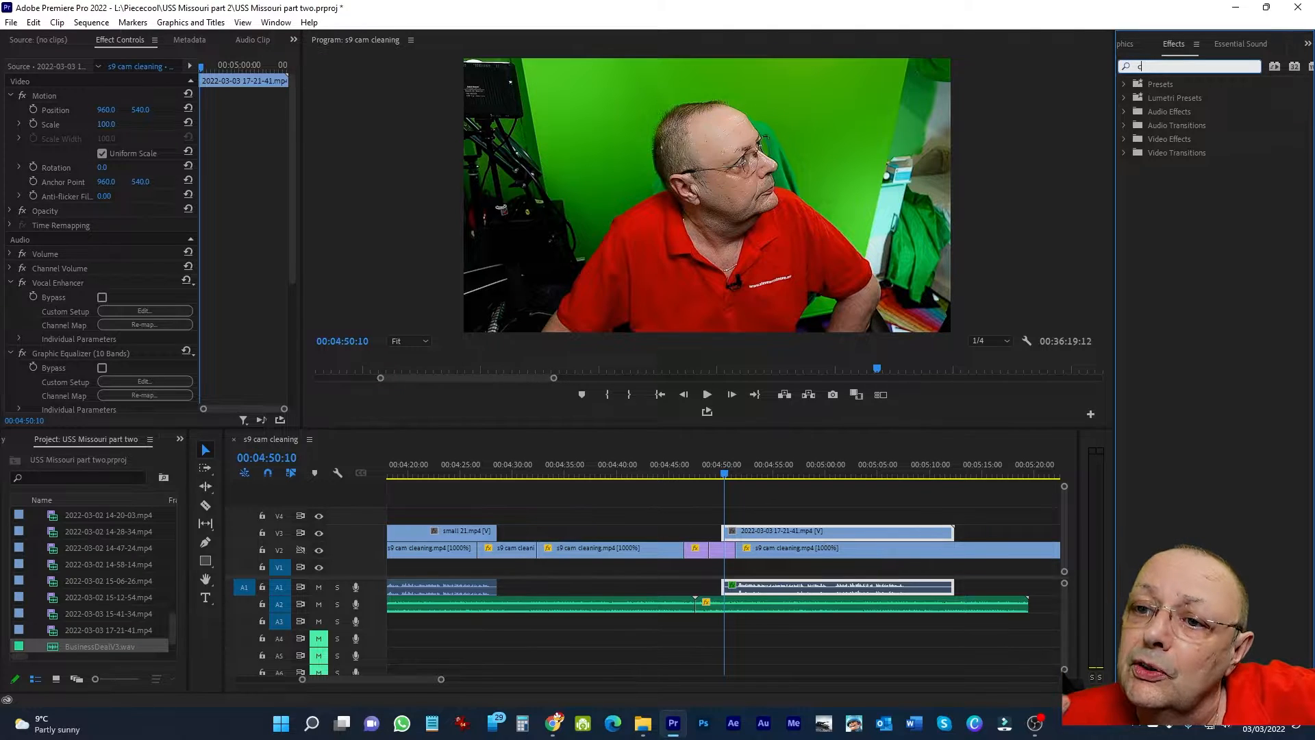
text(rop)
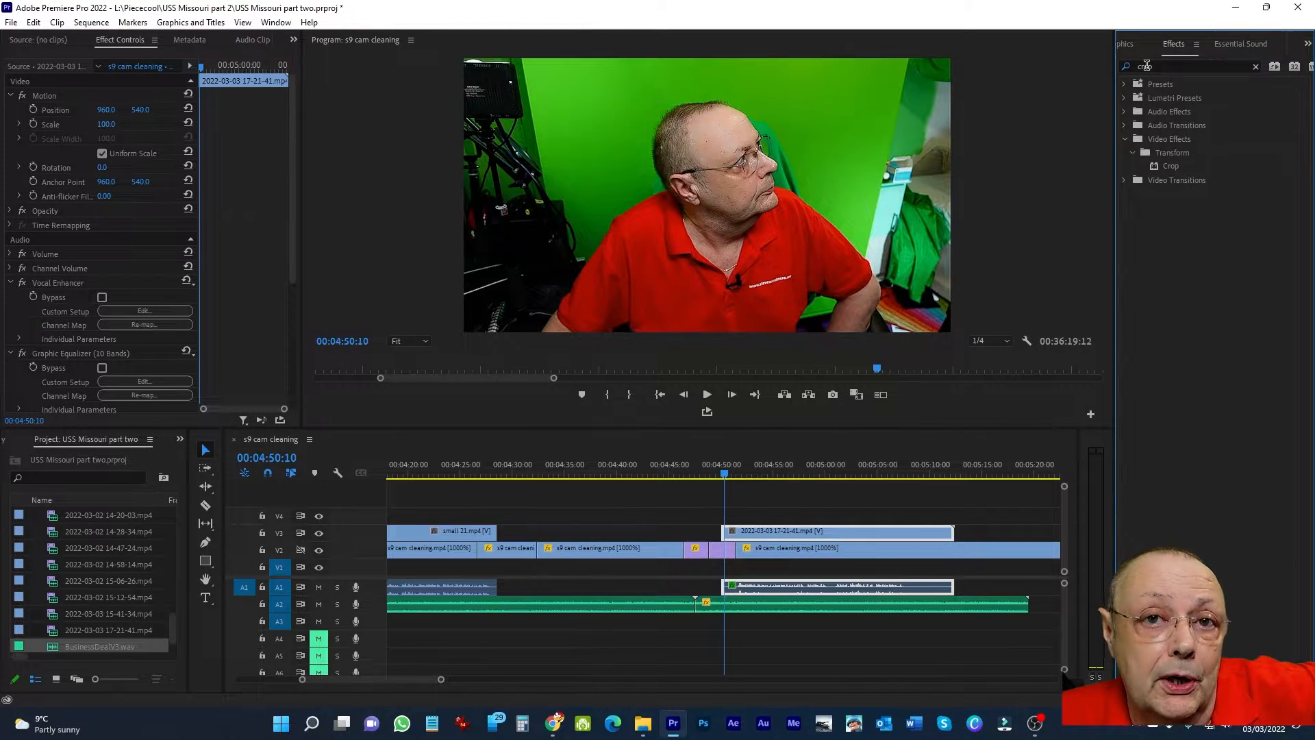
drag(1158, 168, 1120, 195)
drag(856, 470, 828, 539)
click(1162, 66)
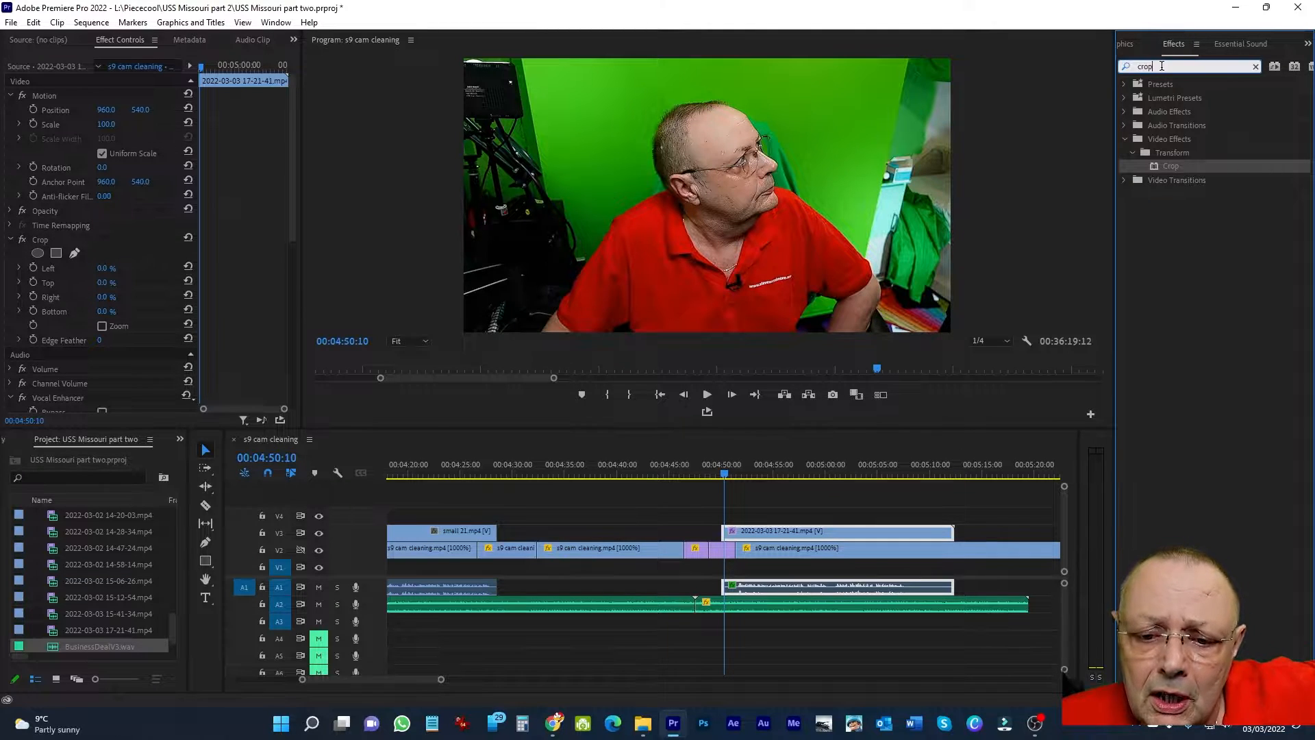
key(BackSpace)
key(BackSpace)
key(BackSpace)
key(BackSpace)
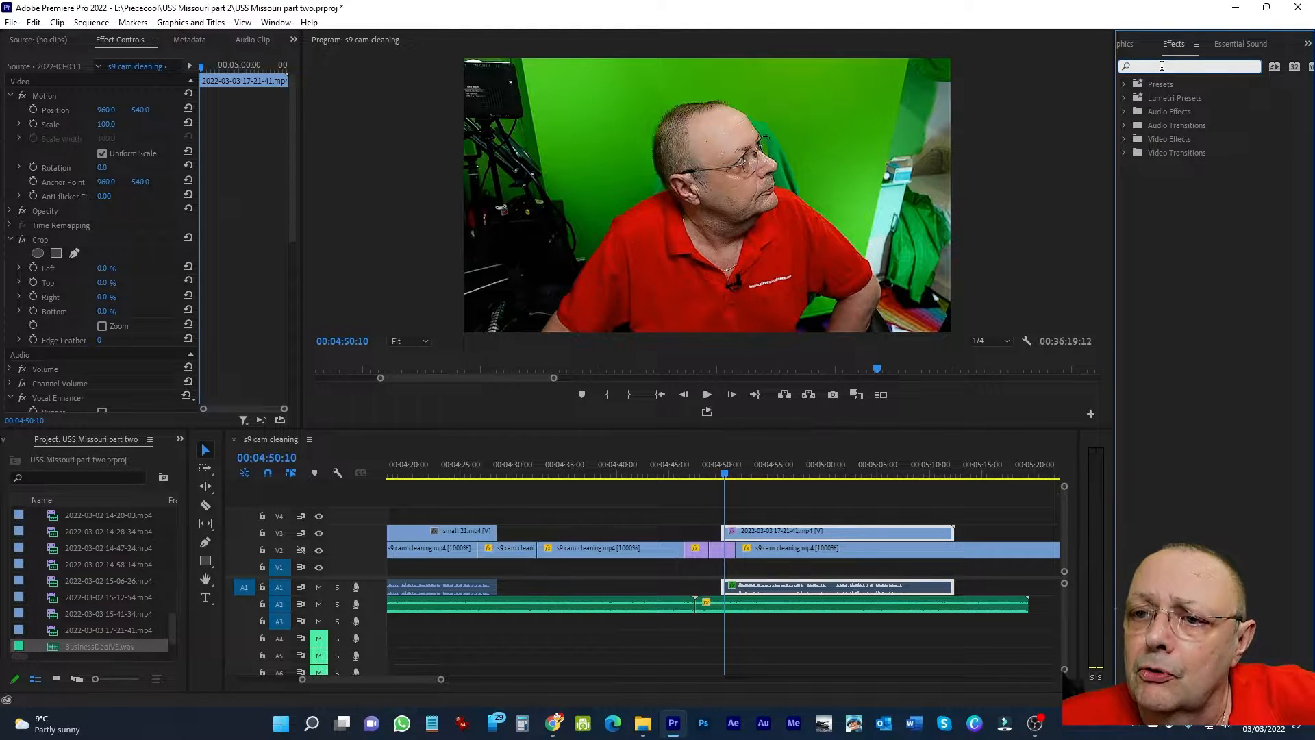
text(ultra)
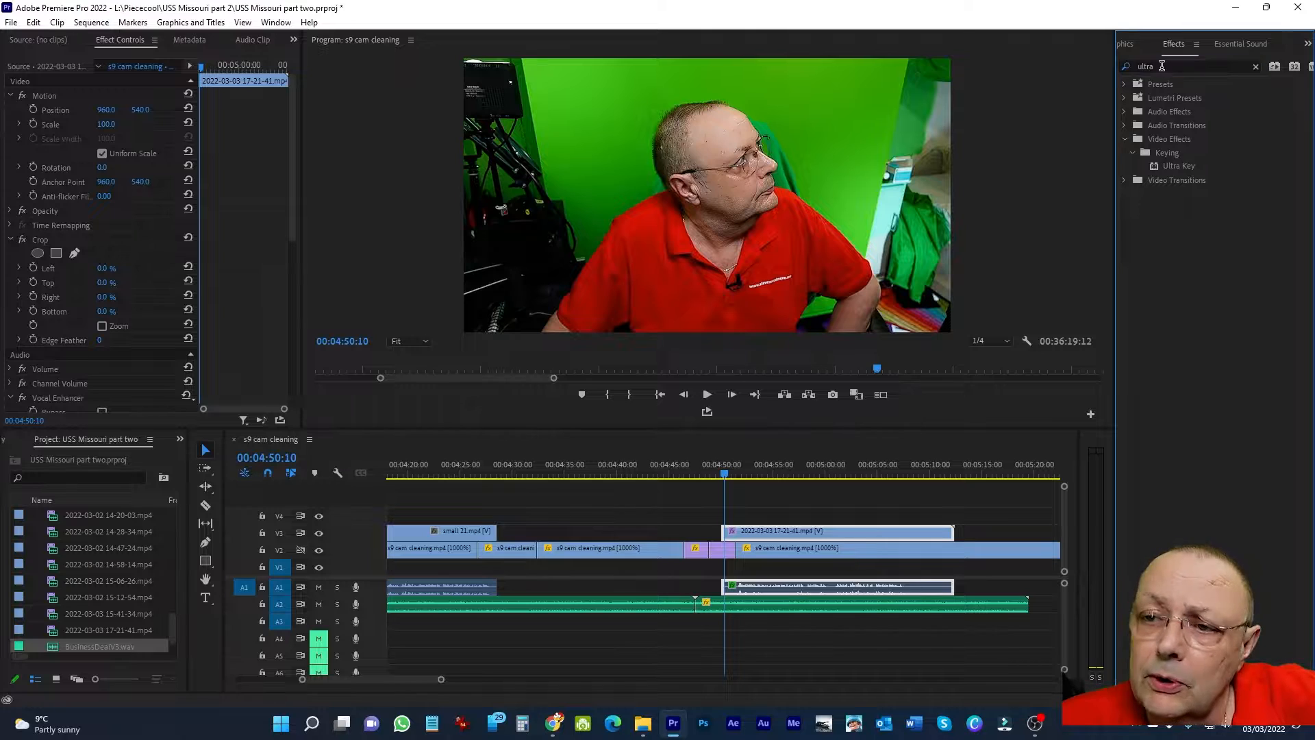
click(1174, 166)
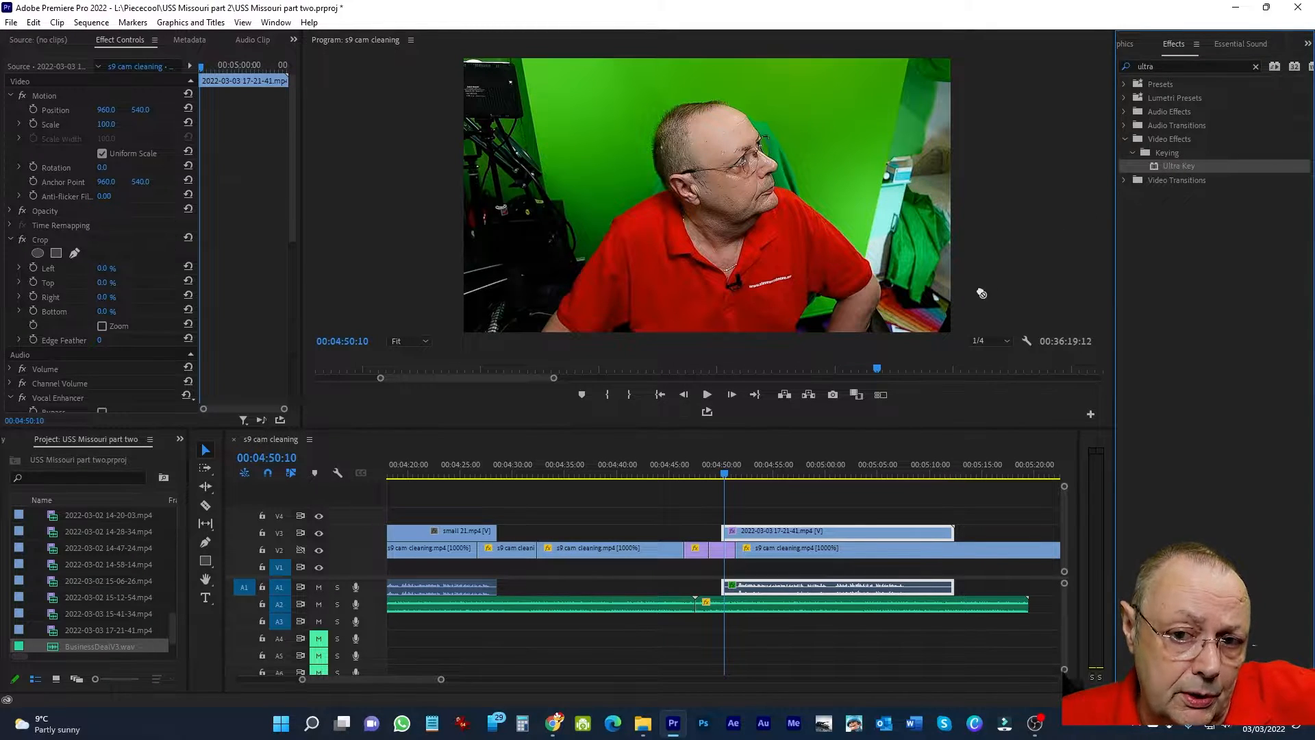
drag(981, 293, 757, 533)
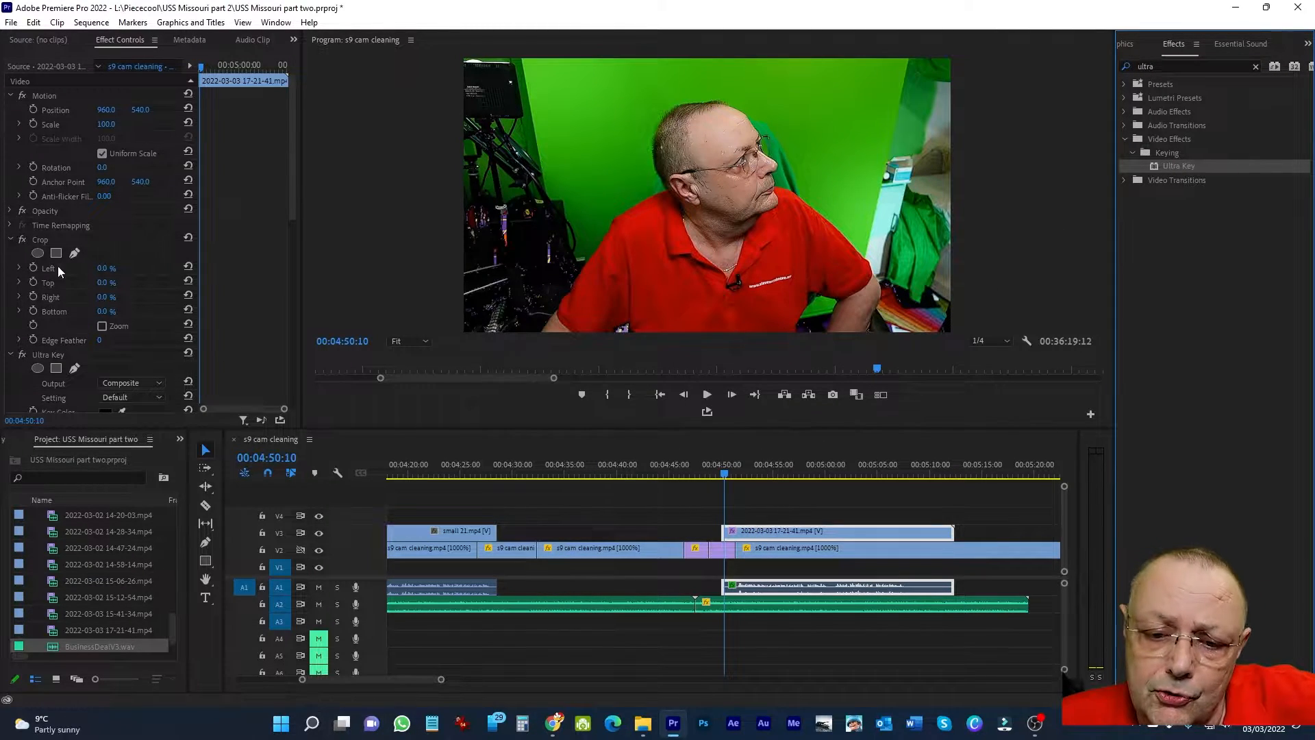
Crop the talking-head clip to 23.8 % left, 12.3 % top, 22.9 % right and 8.4 % bottom.
drag(290, 158, 290, 192)
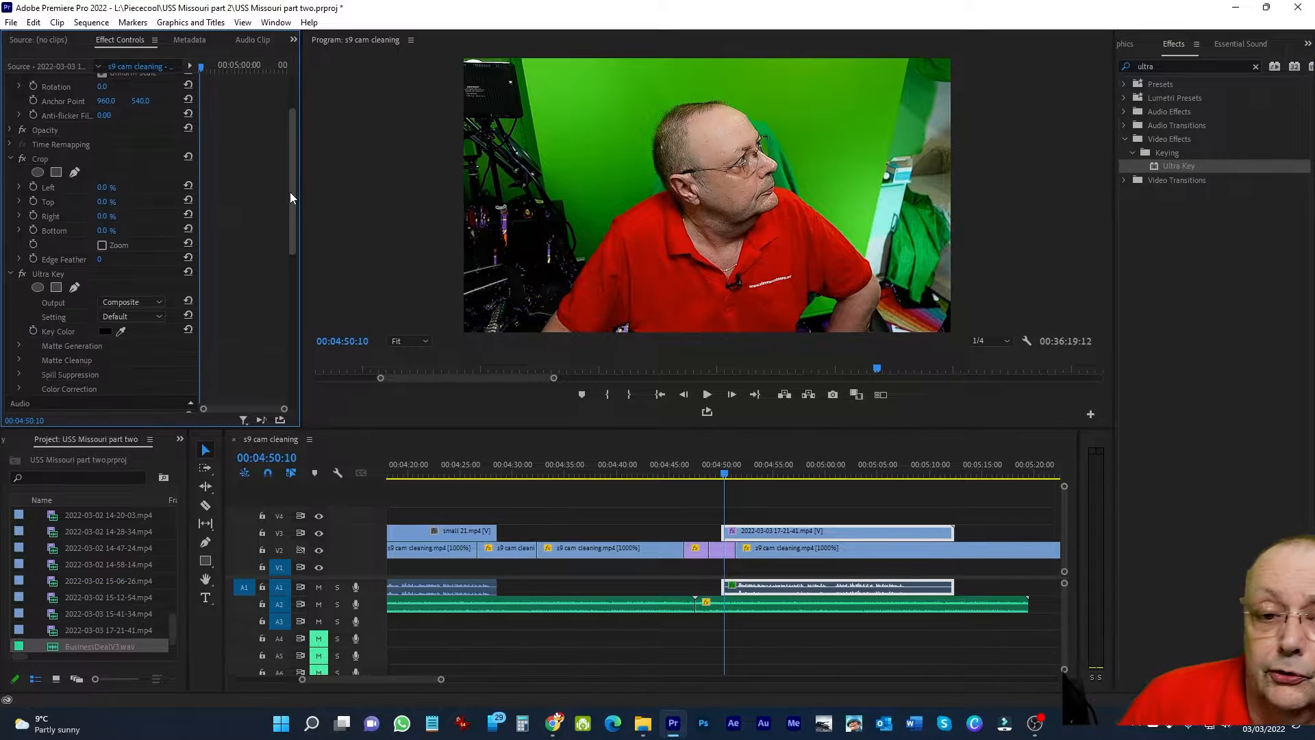
click(19, 187)
drag(26, 213, 59, 299)
click(19, 228)
click(20, 269)
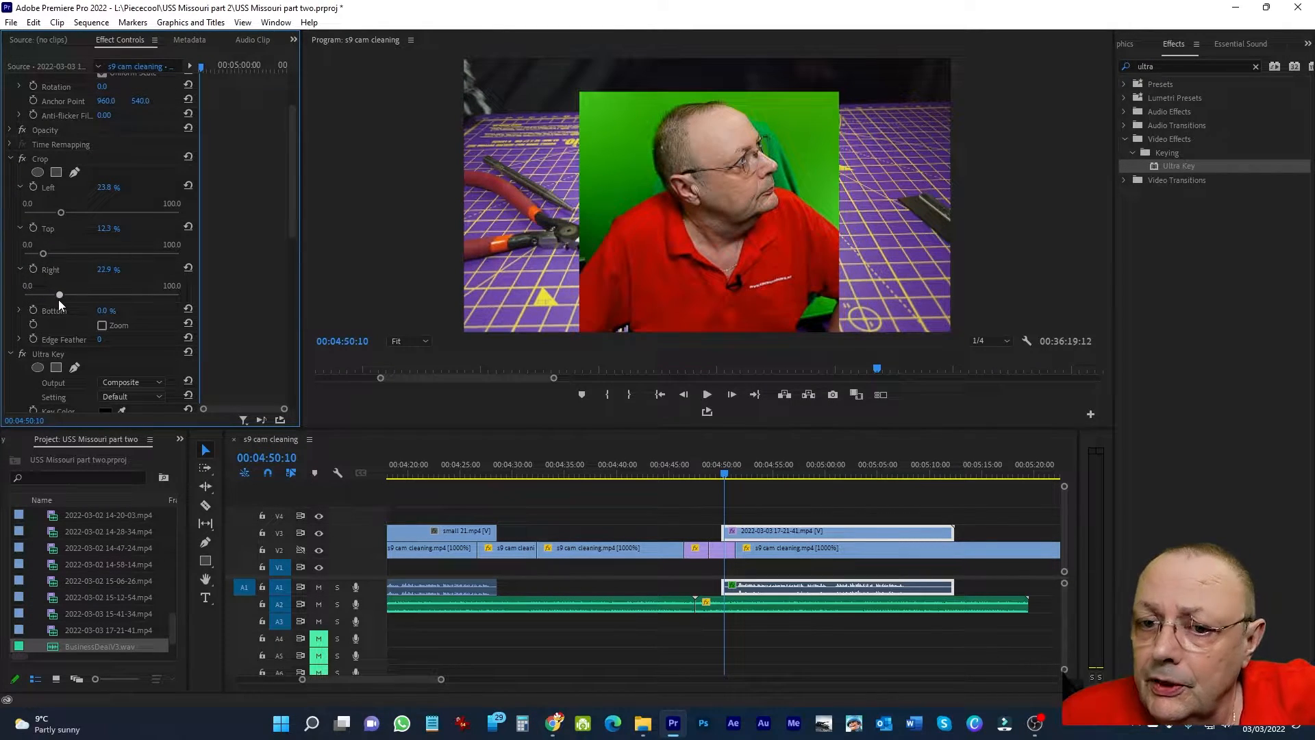
click(20, 312)
drag(26, 337, 37, 337)
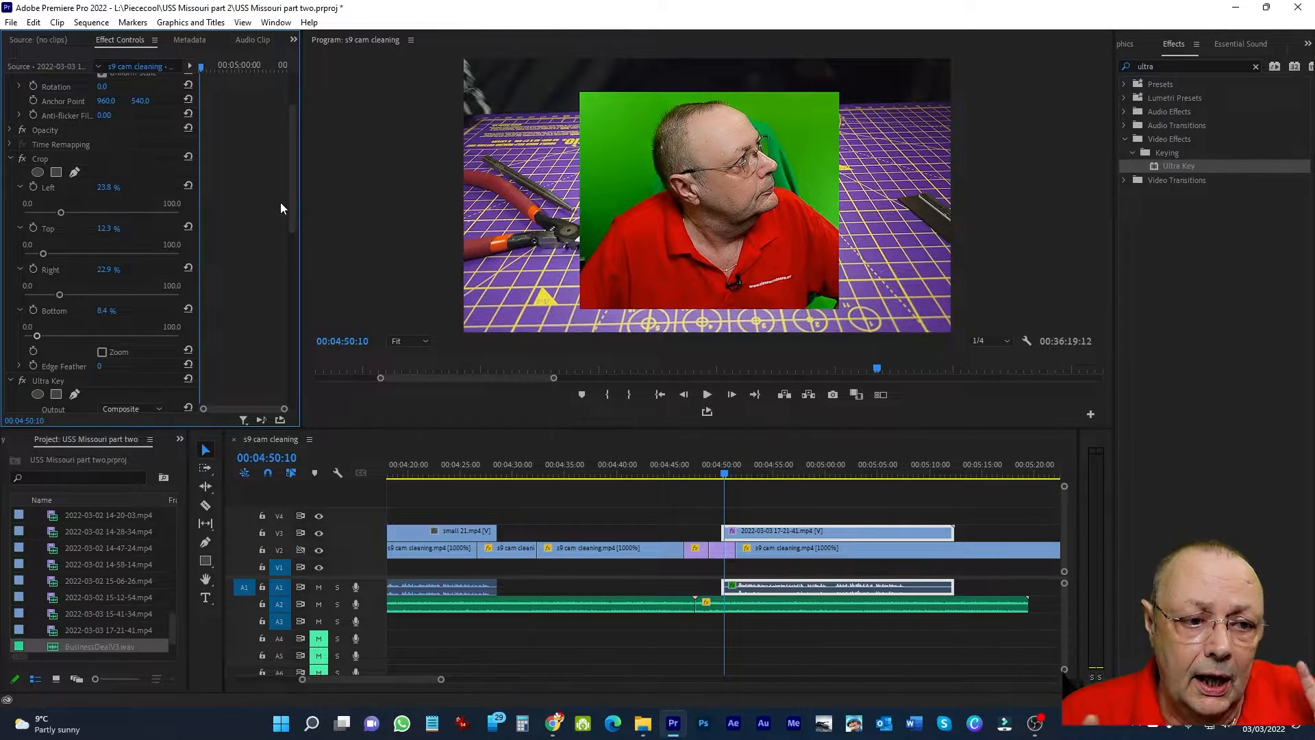
Scale the talking-head clip to 65 and move it into the lower-left corner of the frame, at about 314.6, 799.2.
drag(294, 206, 295, 122)
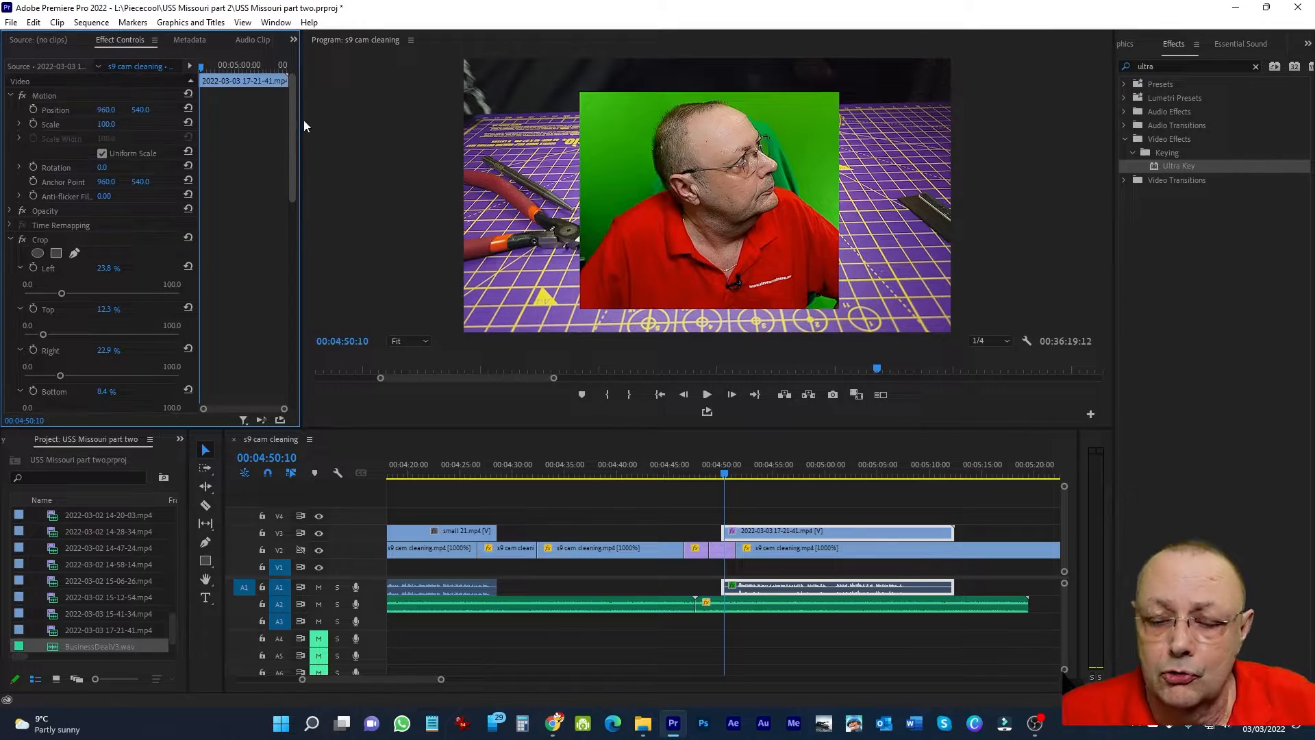
click(105, 126)
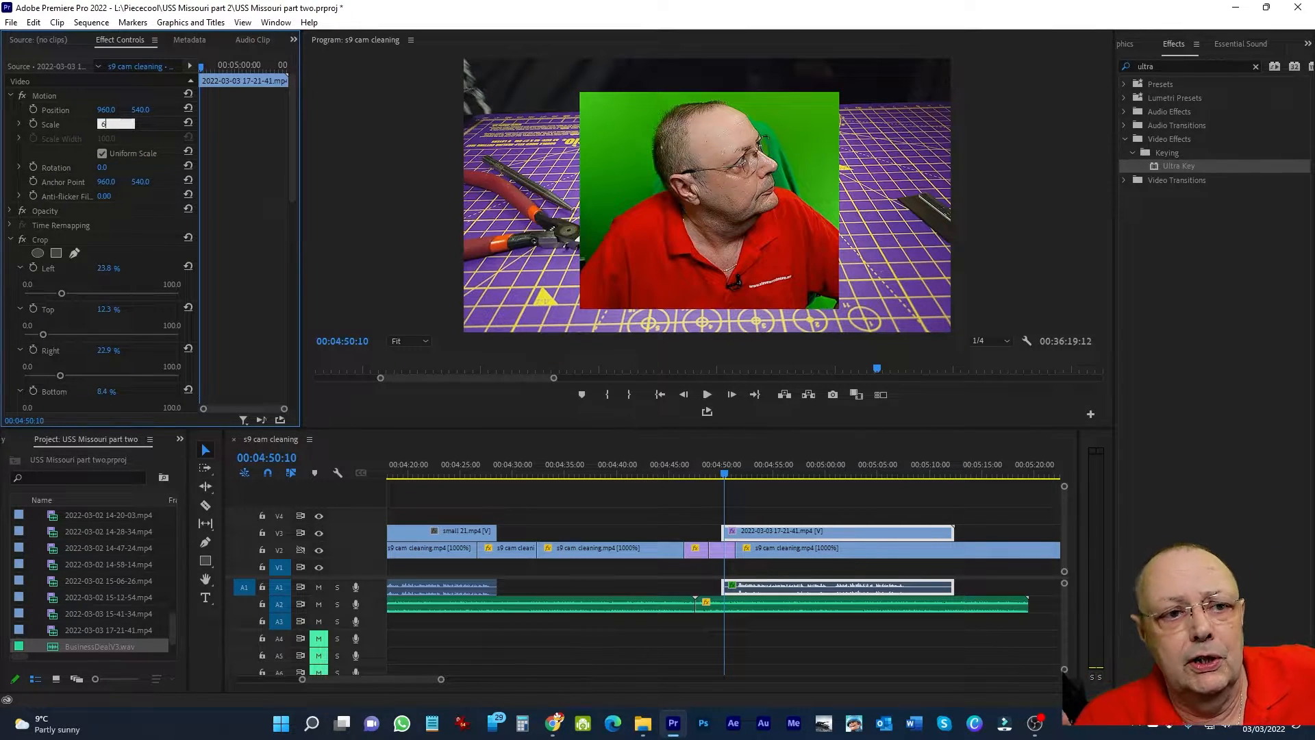
key(Return)
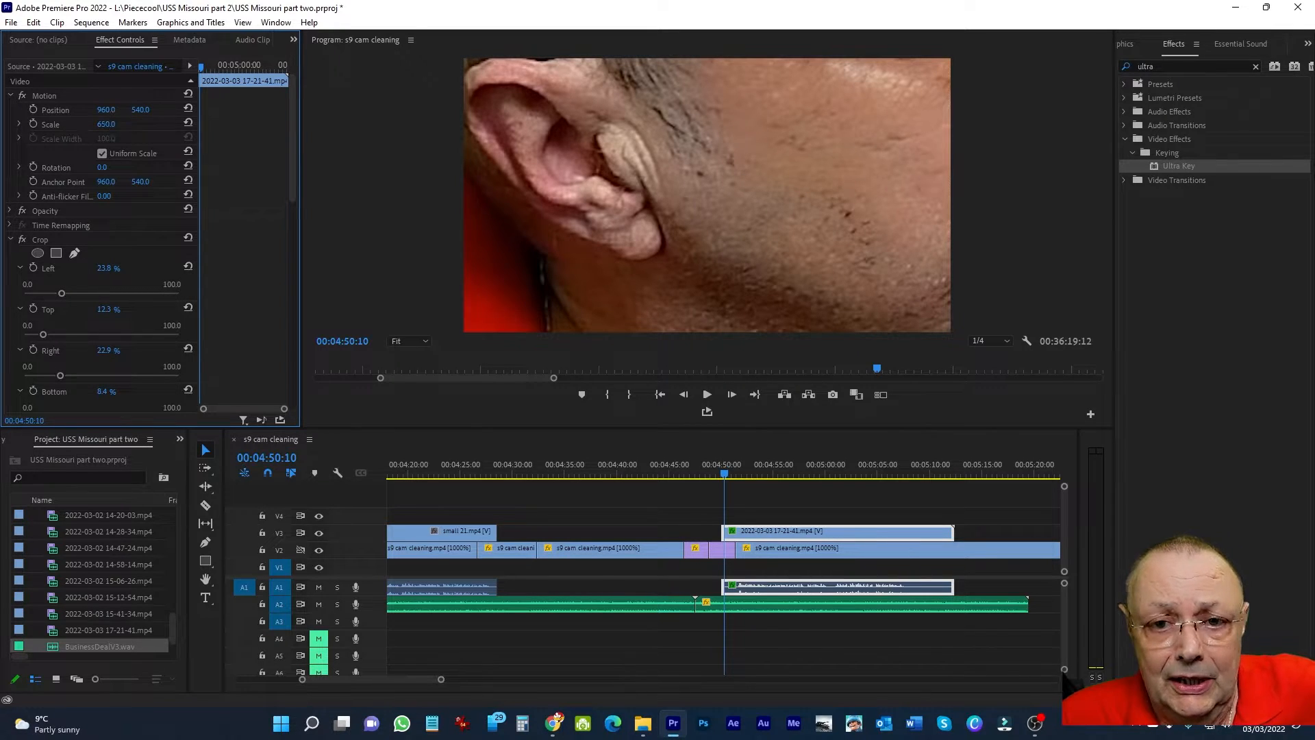
click(109, 124)
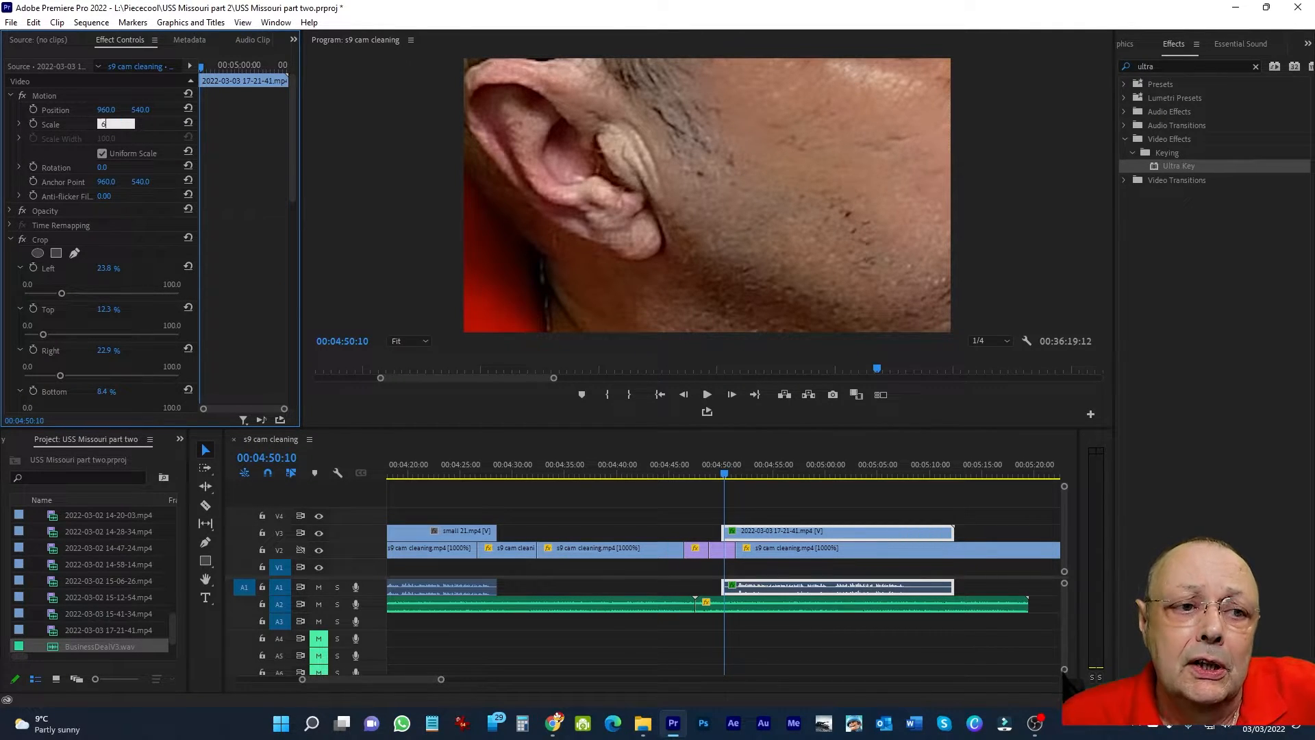
text(65)
key(Return)
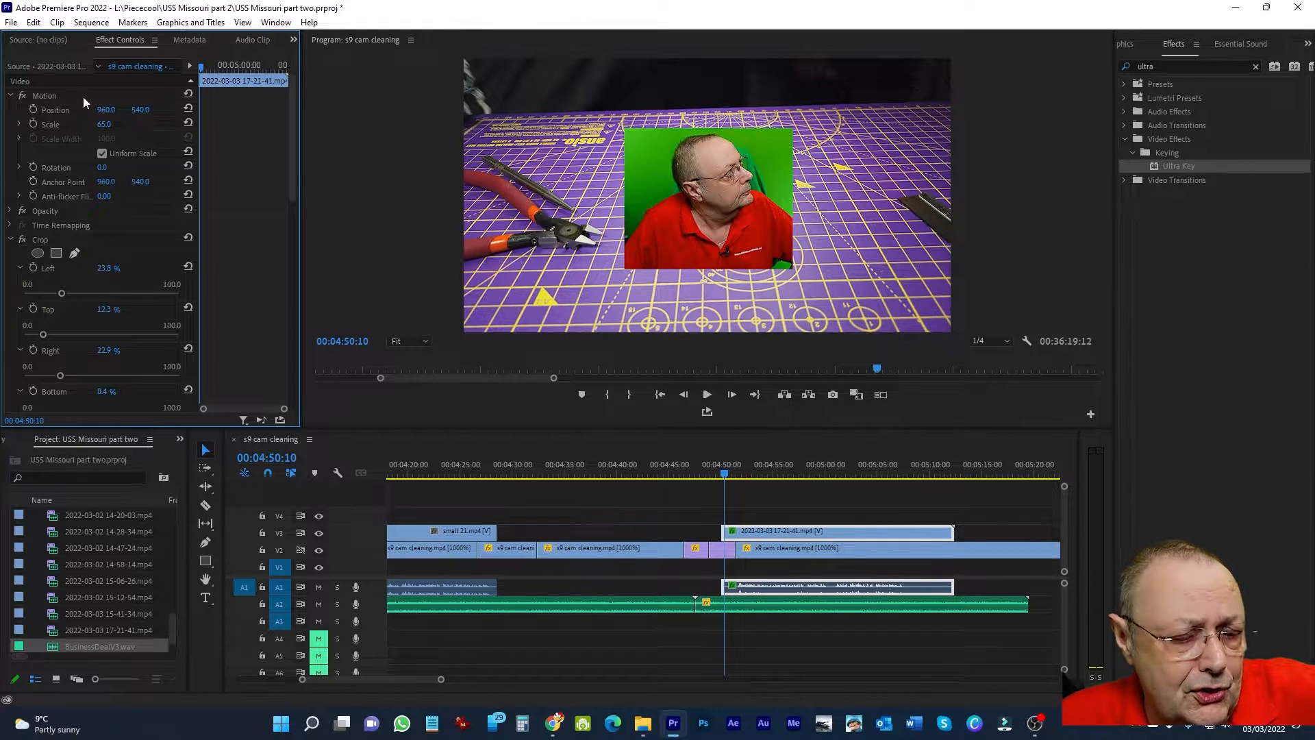
click(48, 96)
drag(744, 199, 582, 269)
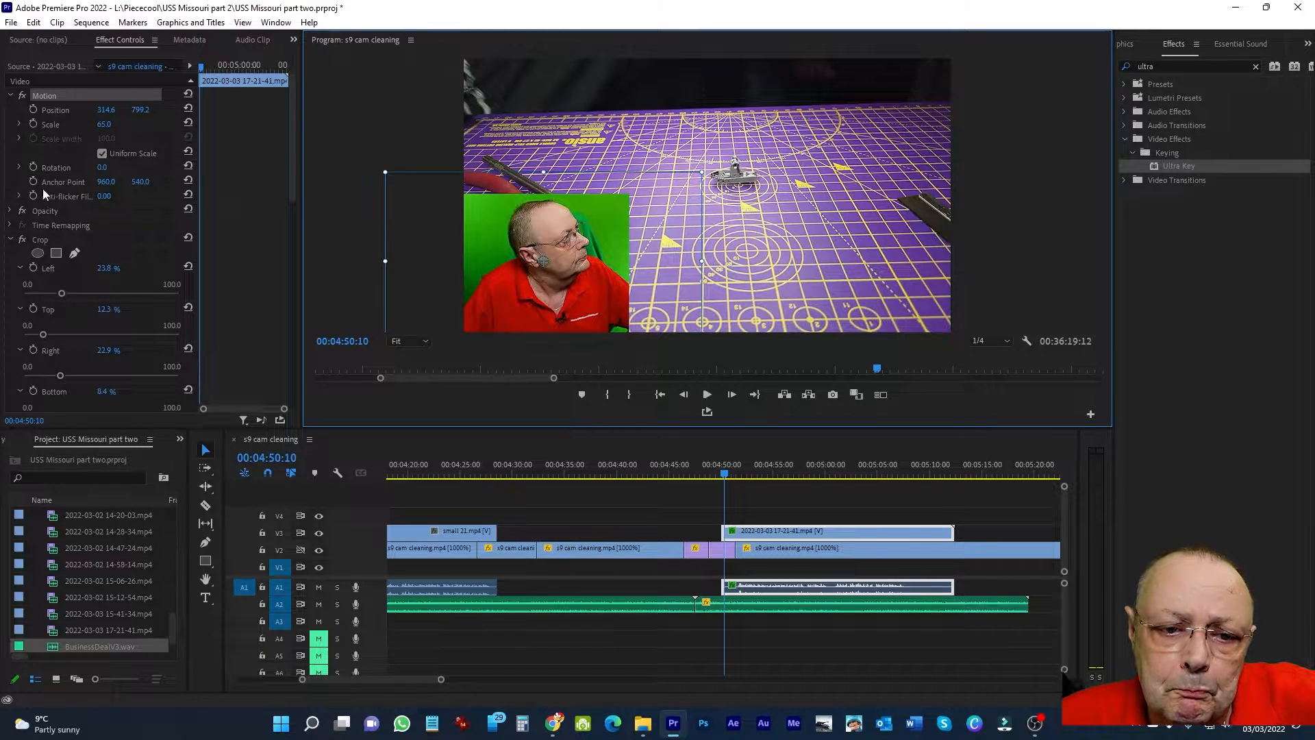
Set the Ultra Key output to Alpha Channel and its setting to Aggressive.
drag(292, 108, 284, 208)
click(159, 238)
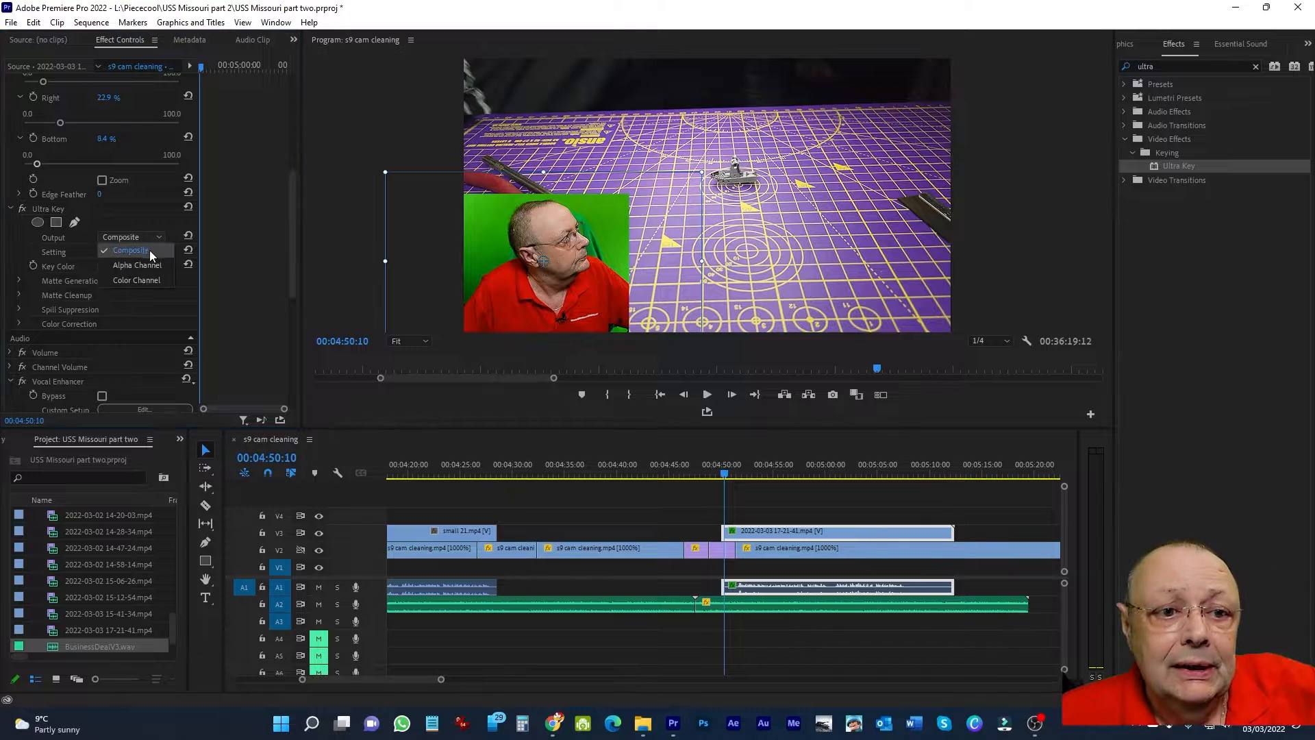
click(145, 261)
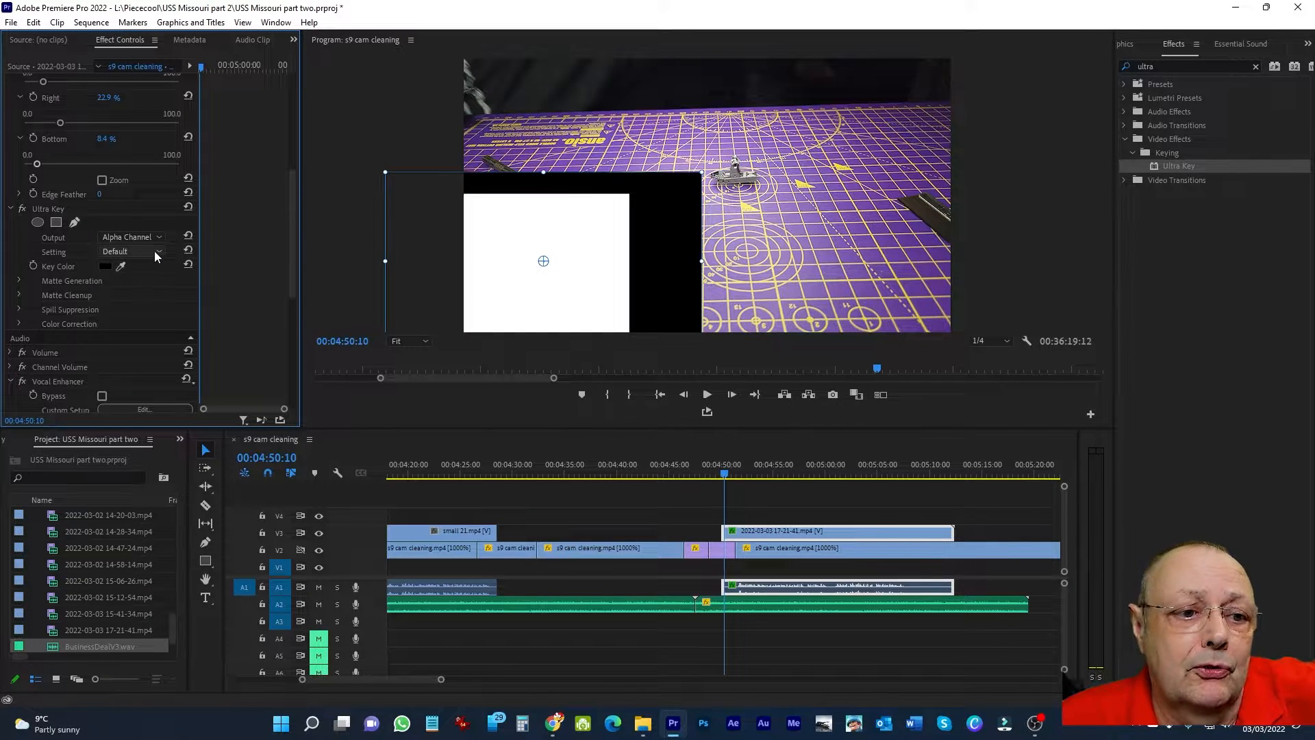
click(155, 253)
click(144, 295)
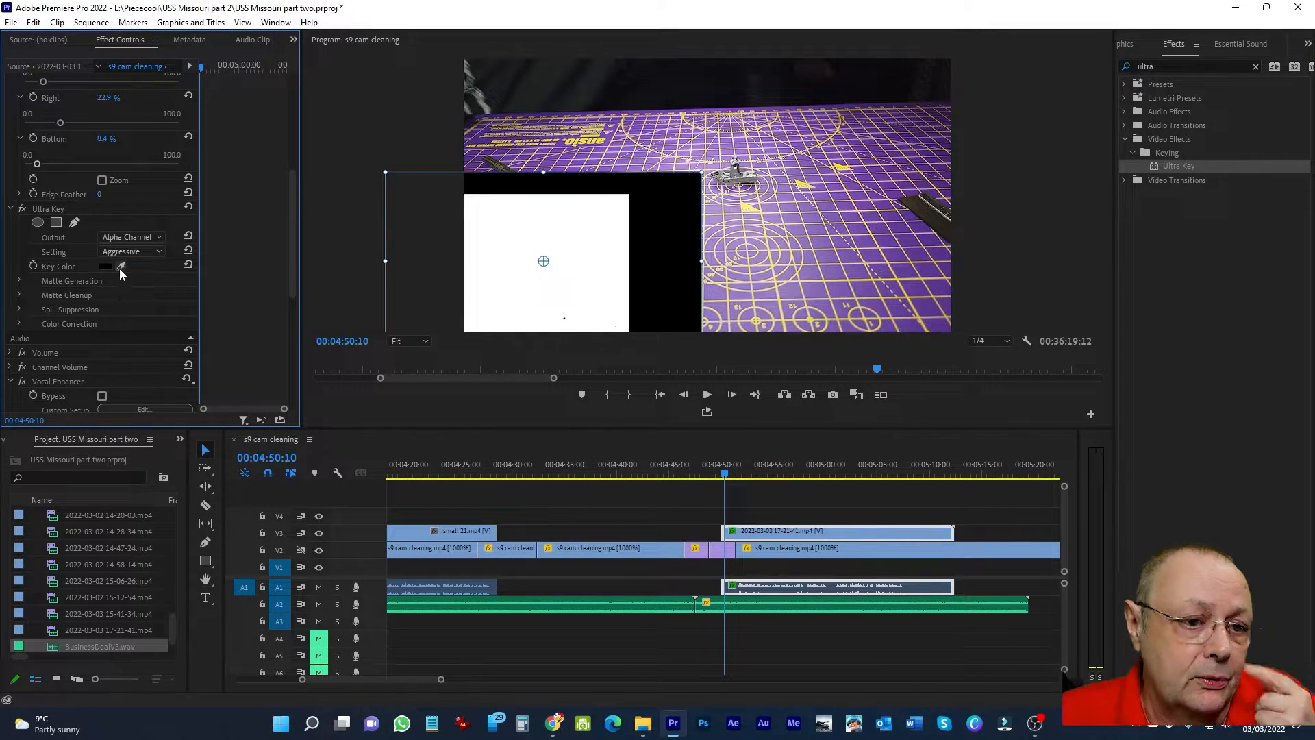
Sample the green screen beside the speaker's head as the Ultra Key key color.
click(120, 266)
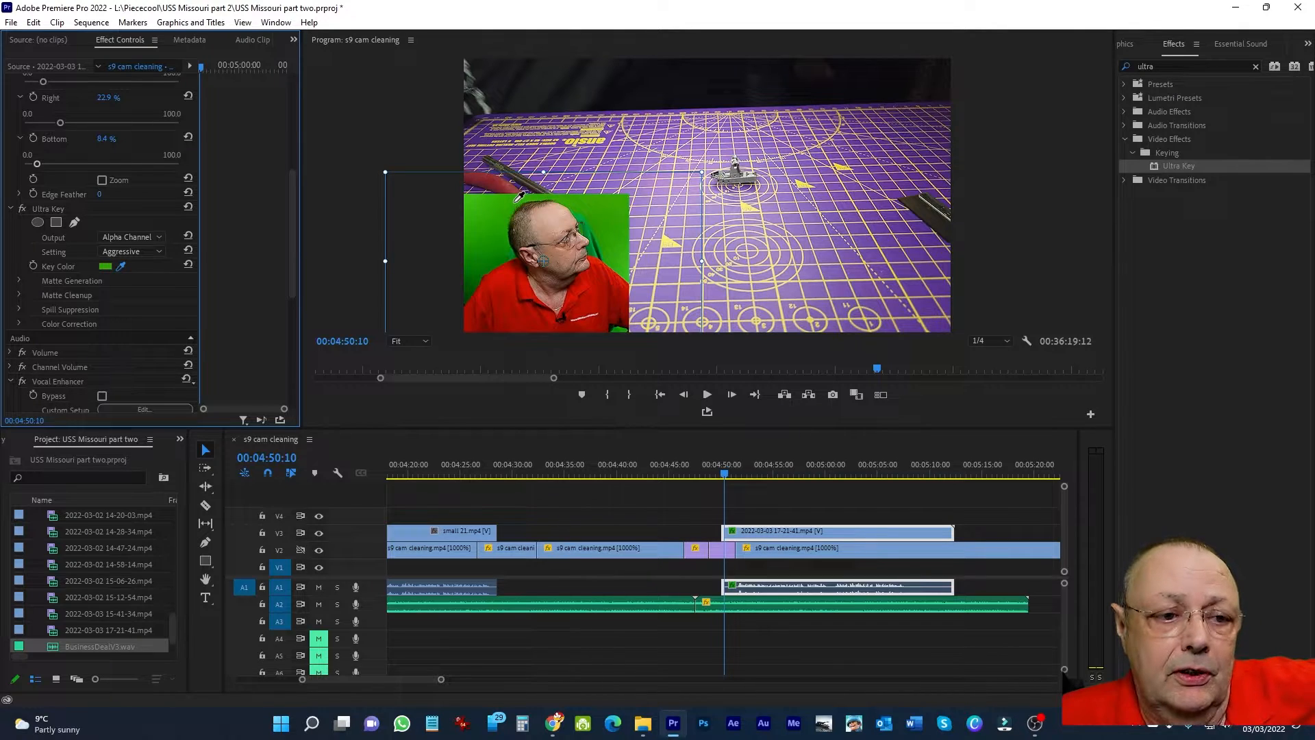
click(516, 204)
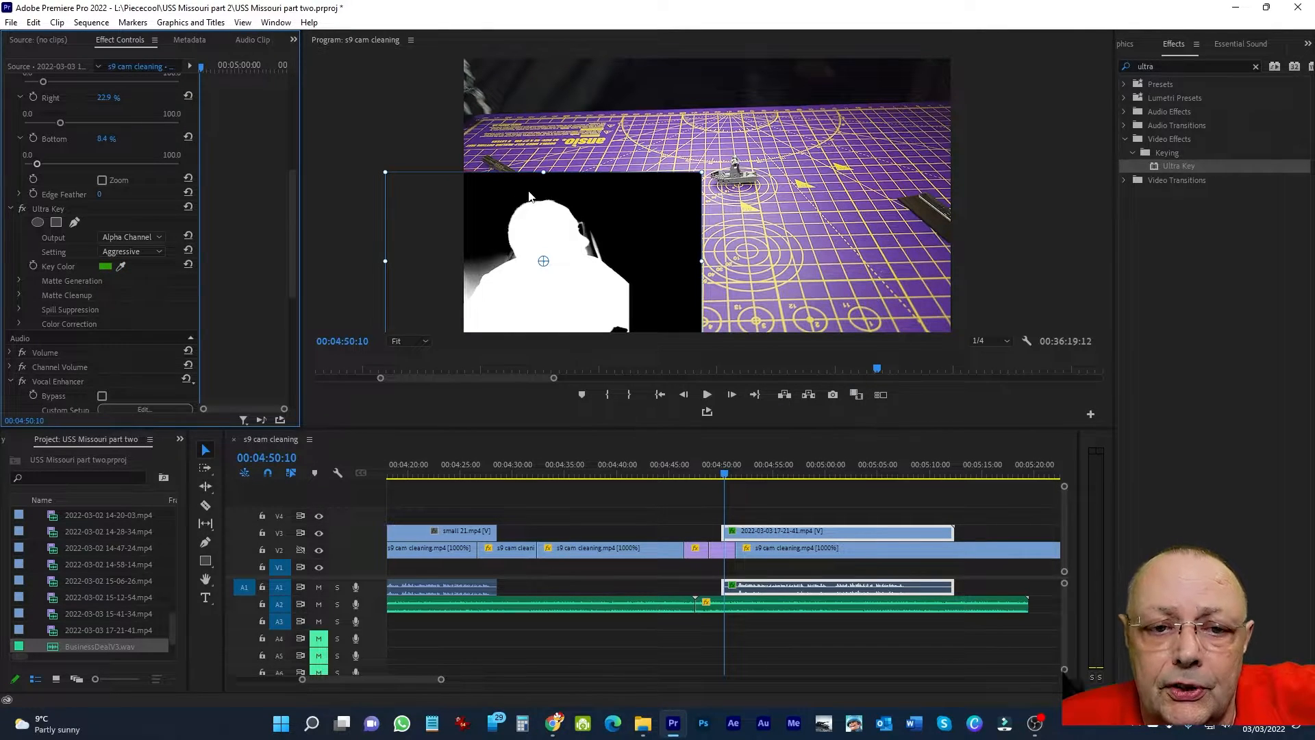
click(121, 266)
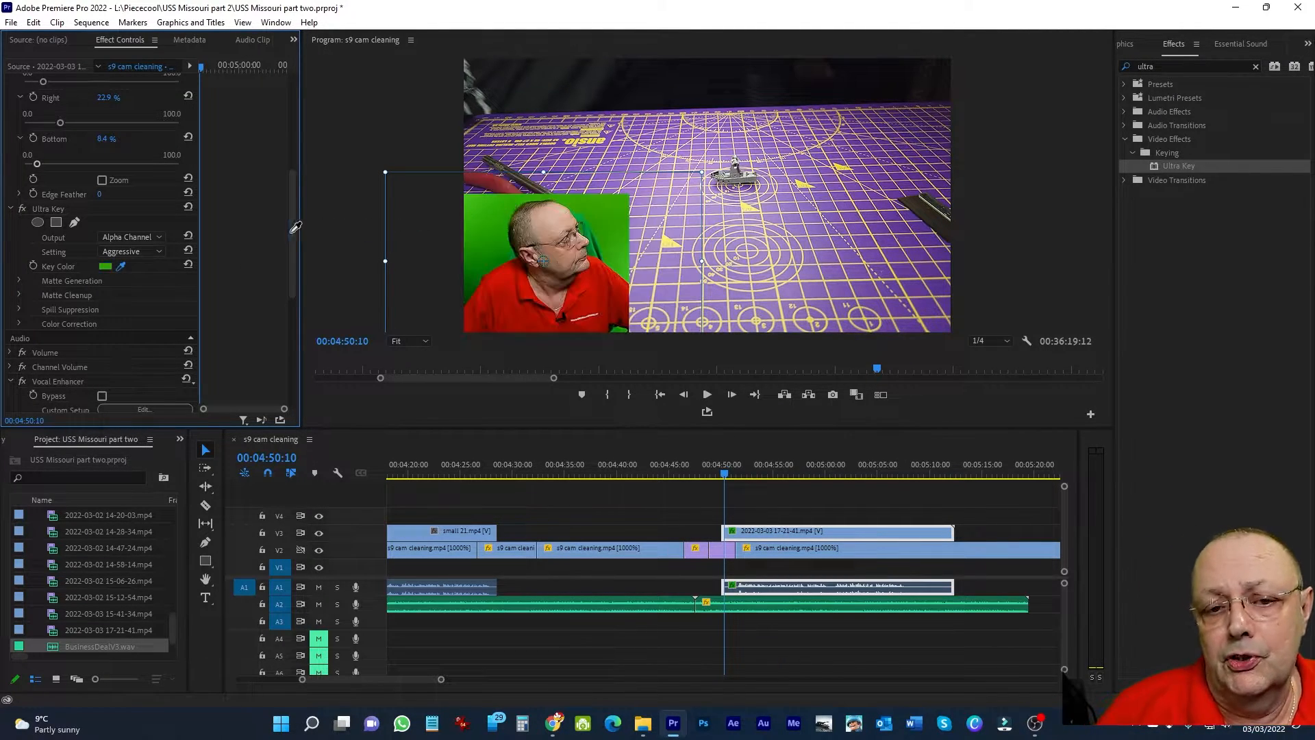
click(119, 271)
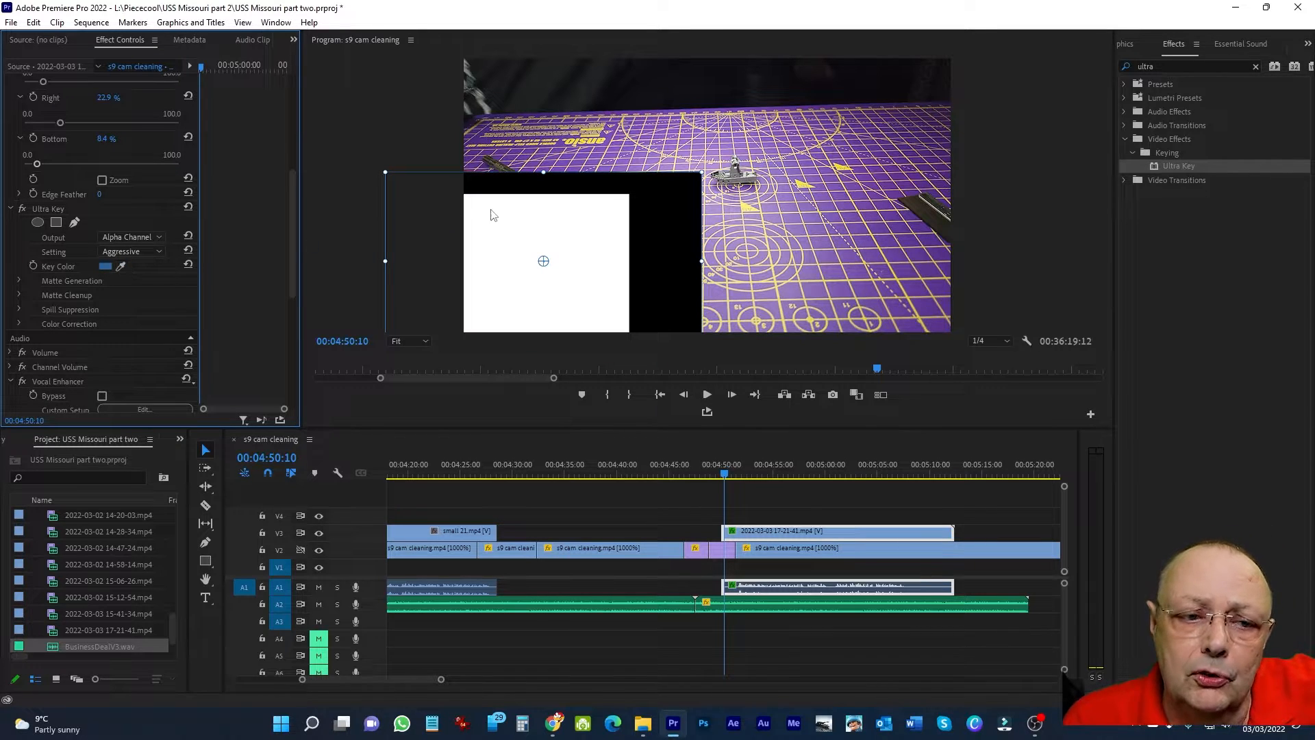
click(121, 266)
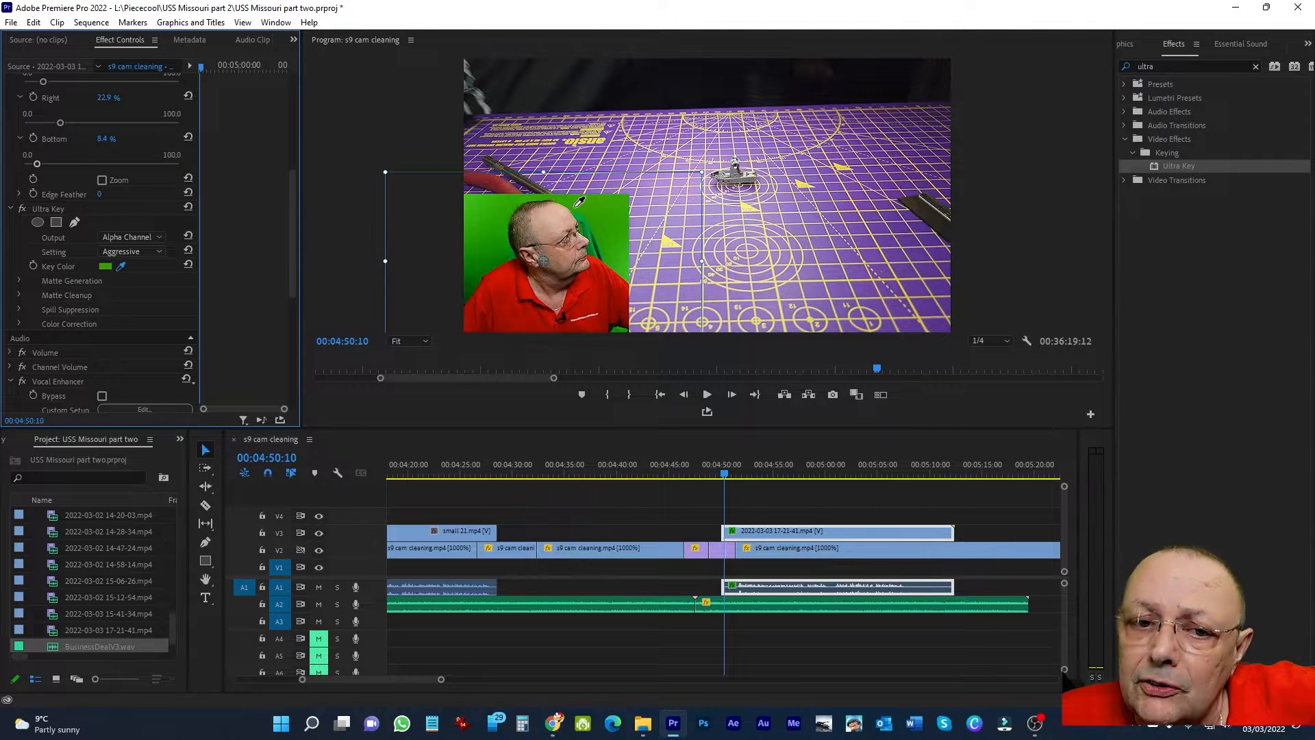
click(577, 205)
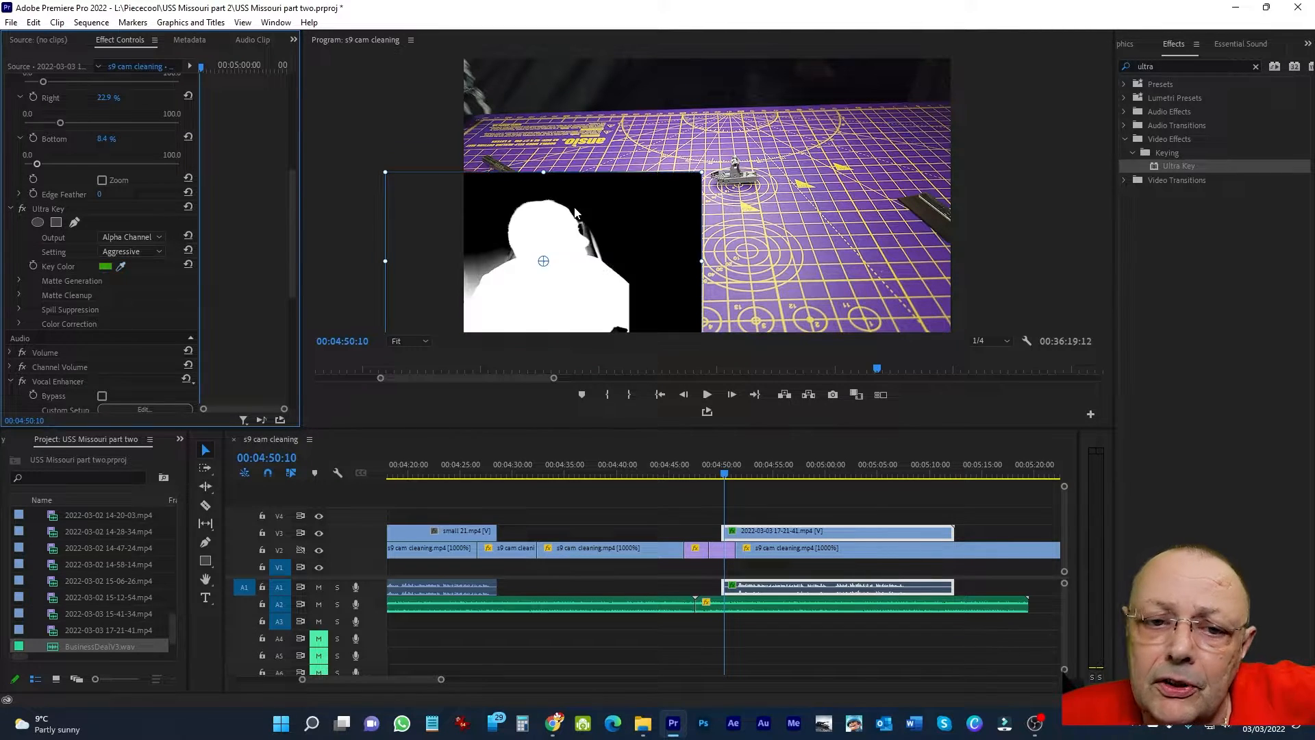
Adjust the Ultra Key matte generation to highlight 12.9, shadow 30.0 and pedestal 81.6.
click(19, 281)
click(29, 323)
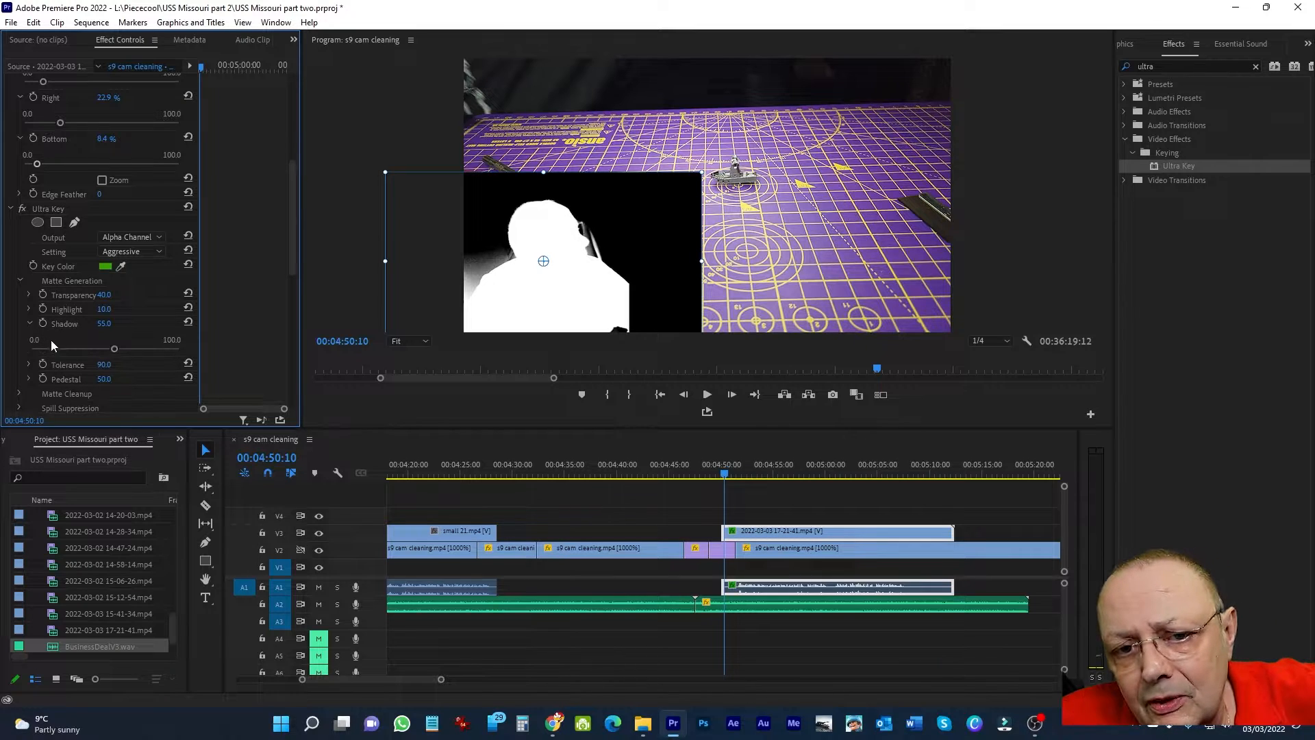
drag(112, 349, 88, 351)
drag(291, 208, 293, 241)
click(29, 281)
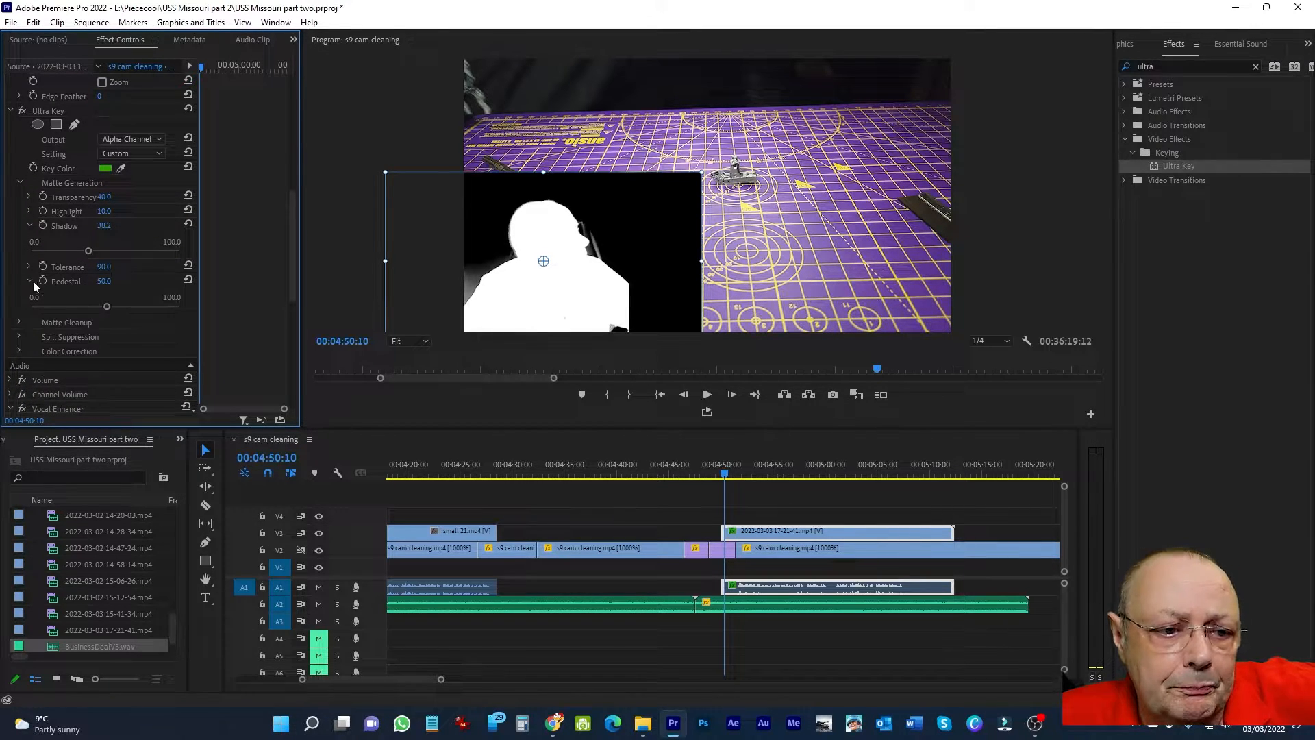
drag(106, 308, 152, 309)
drag(292, 237, 291, 254)
click(29, 164)
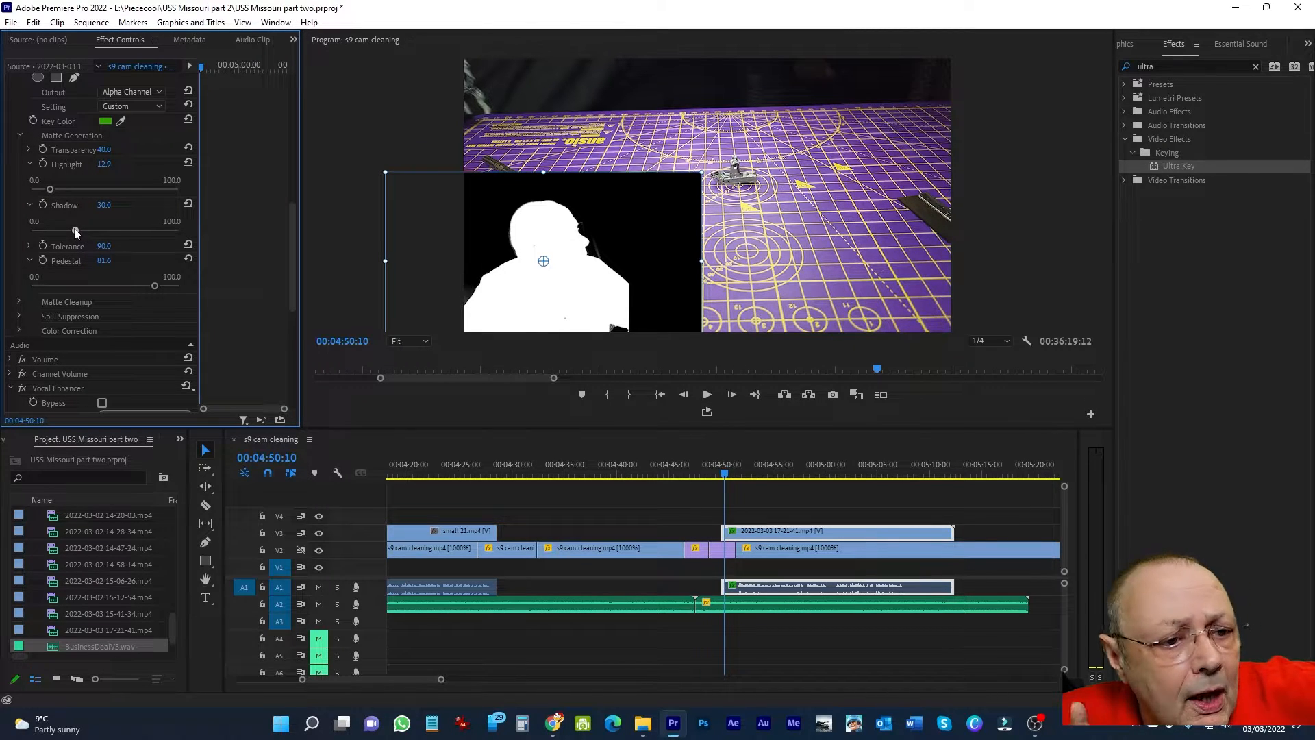
Adjust the Ultra Key matte cleanup to choke 36.4, contrast 31.8 and mid point 59.9.
scroll(290, 245, down, 2)
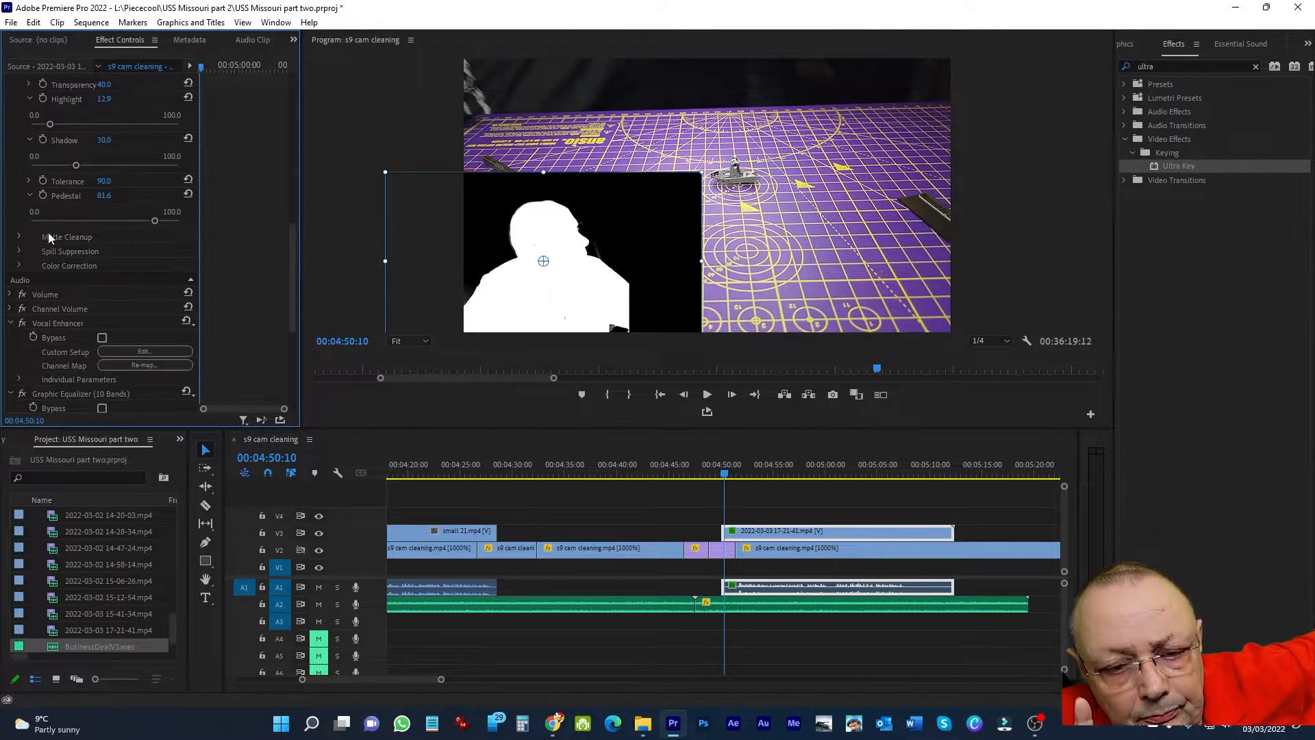
click(18, 234)
click(28, 250)
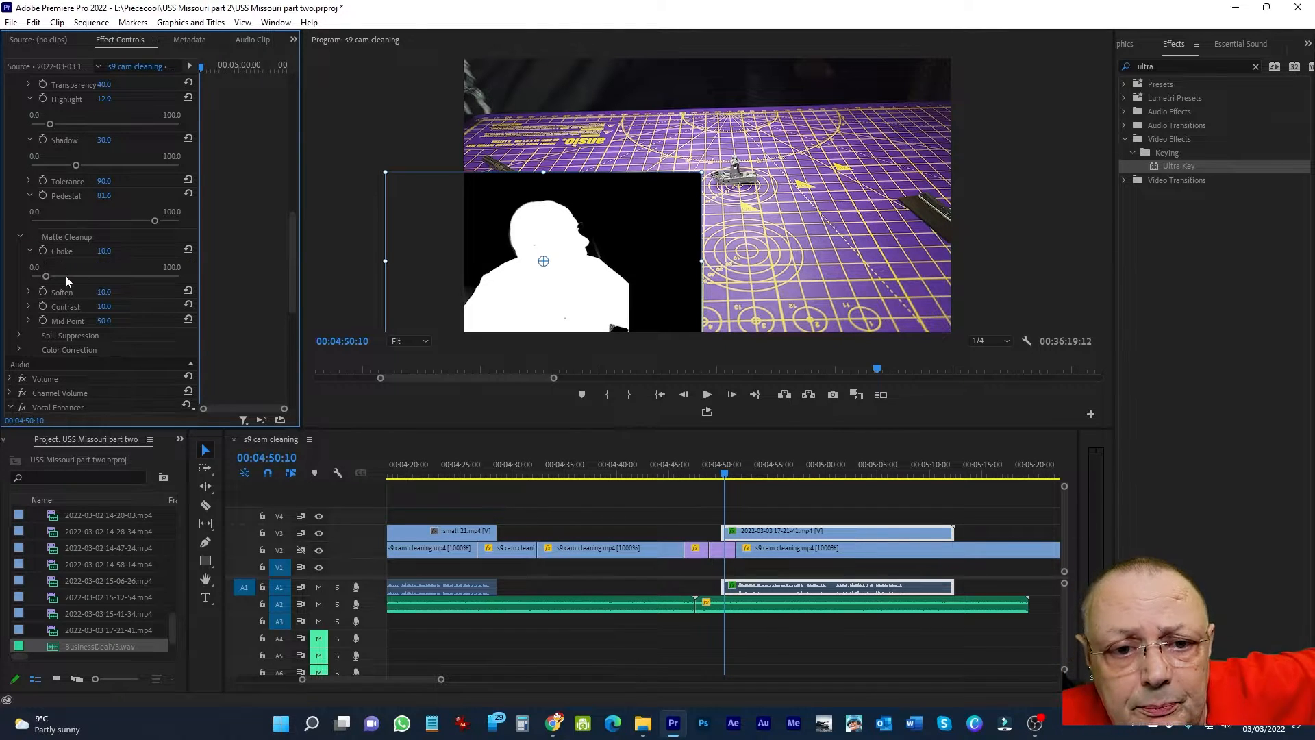
drag(63, 277, 84, 278)
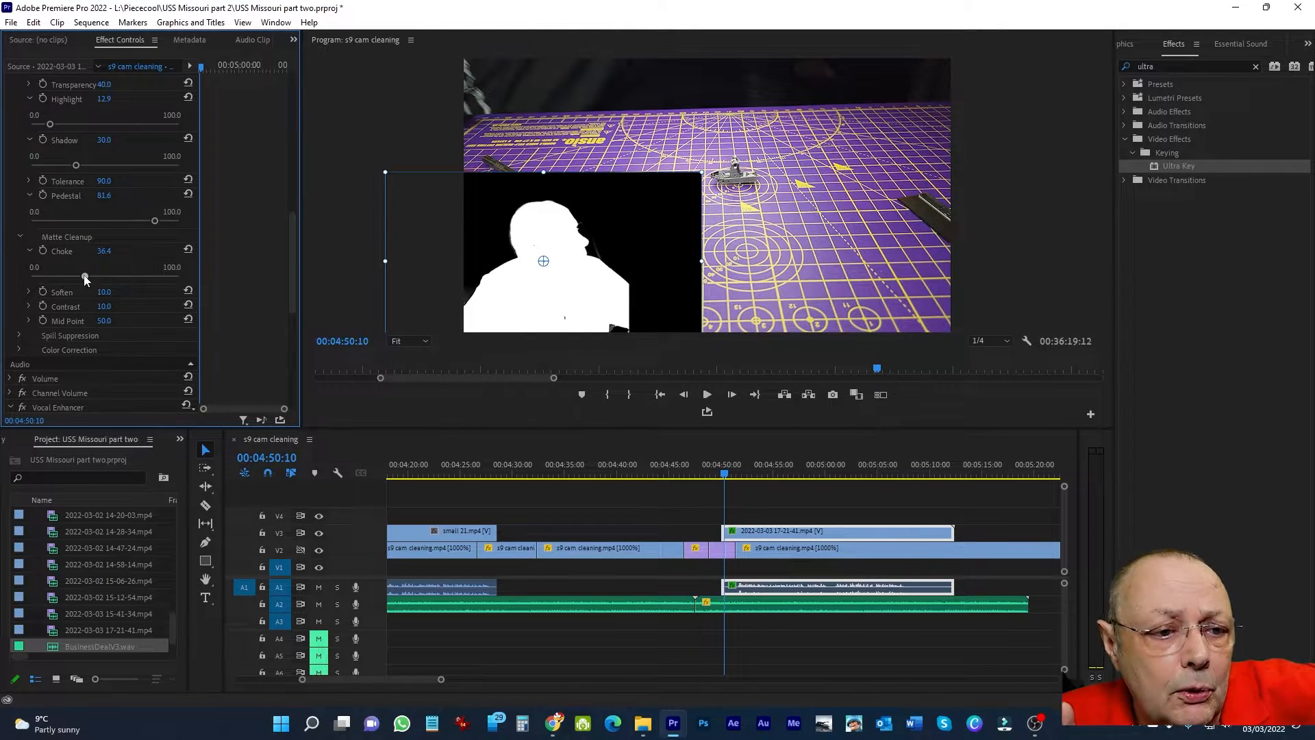
click(28, 306)
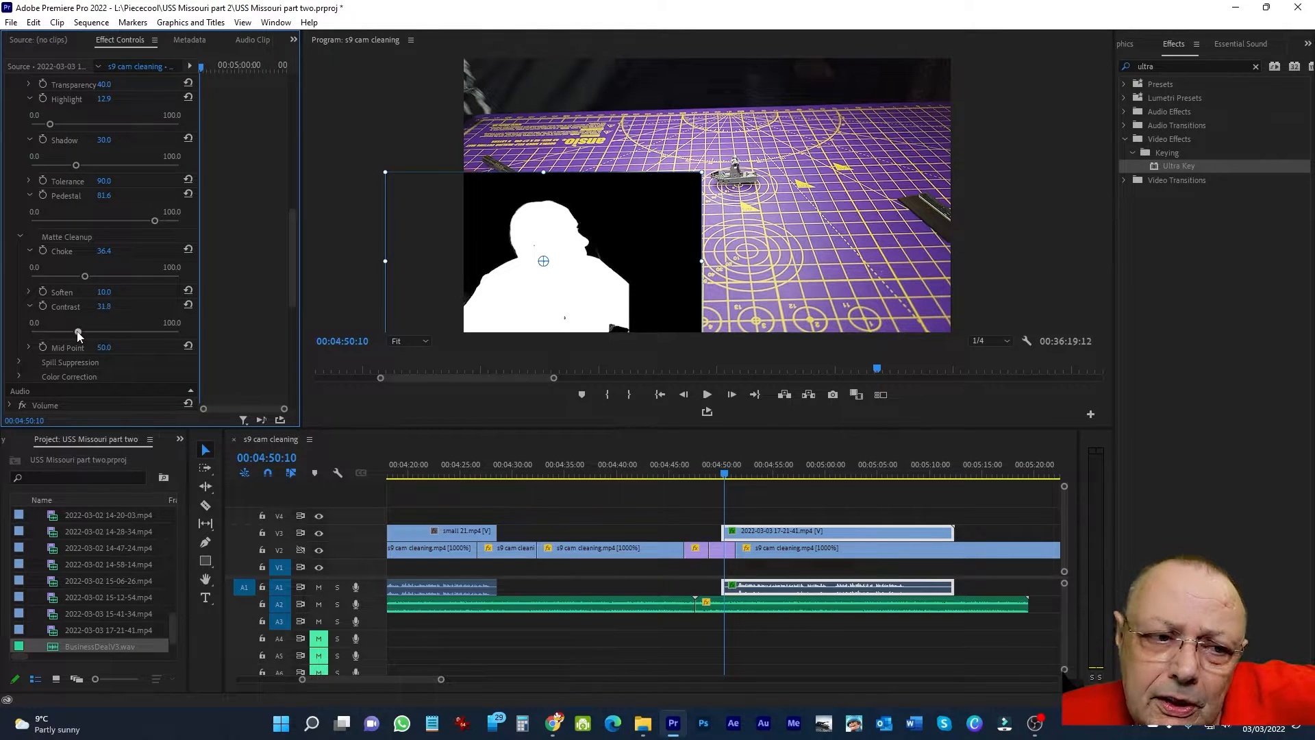
click(29, 347)
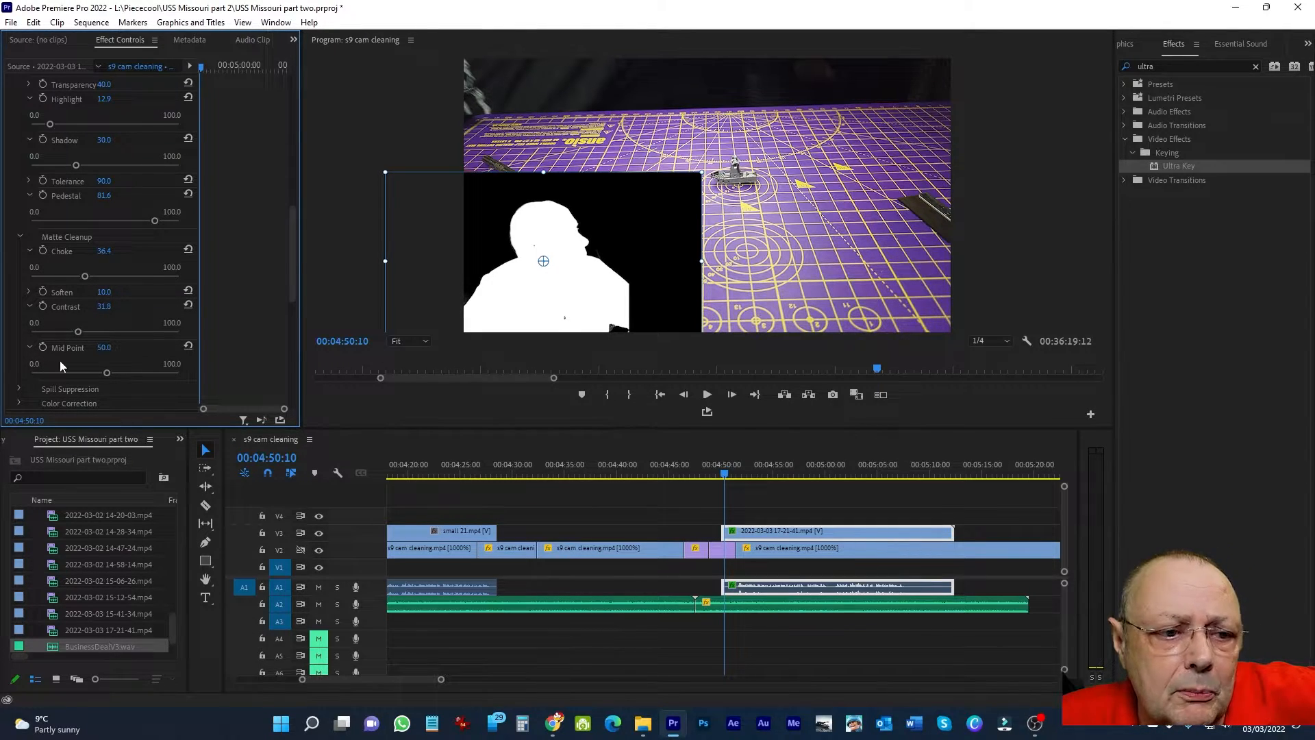
drag(107, 373, 120, 373)
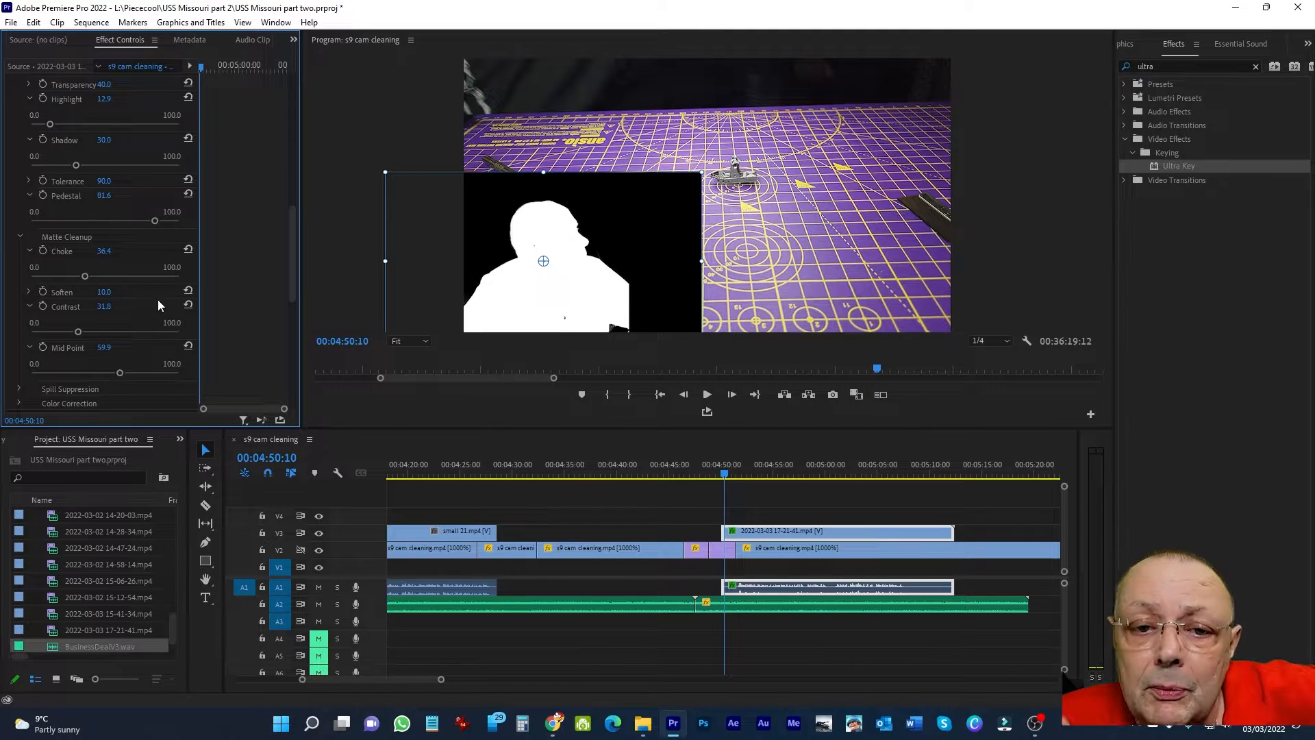
Set the Ultra Key output back to Composite.
drag(290, 263, 299, 204)
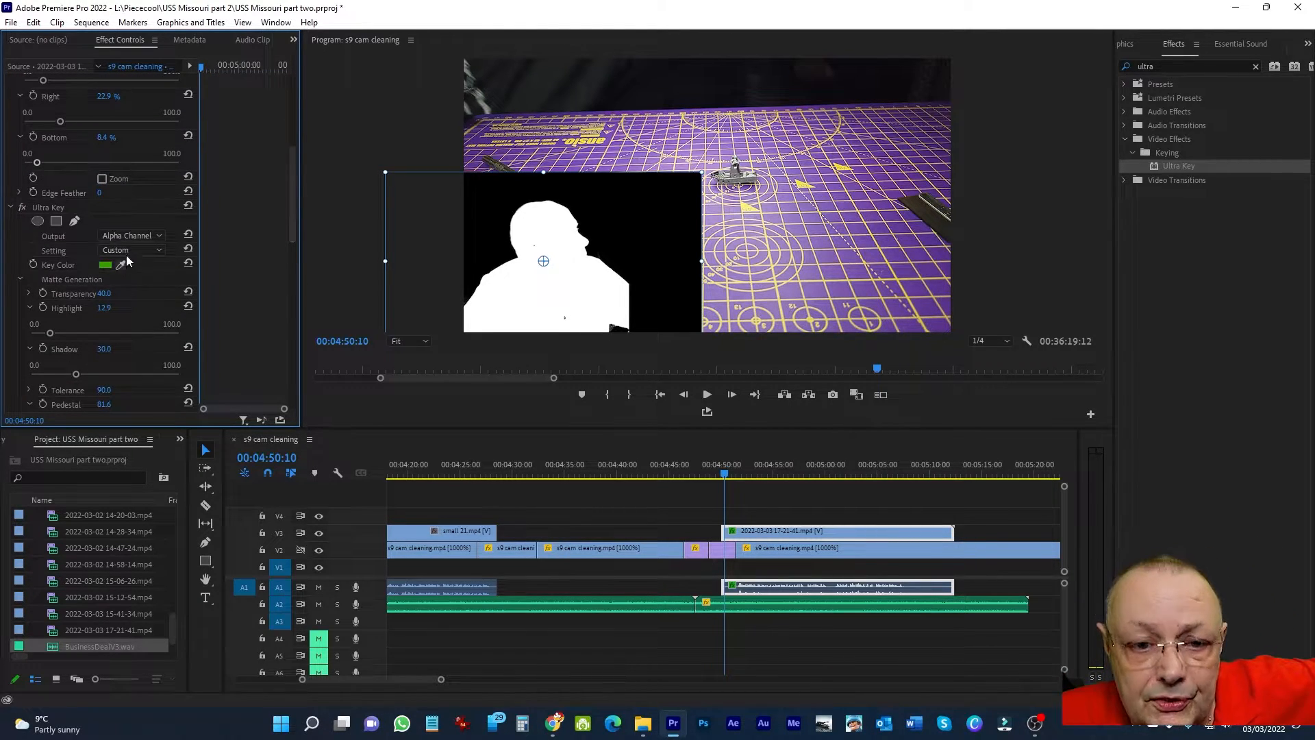
click(162, 234)
click(130, 250)
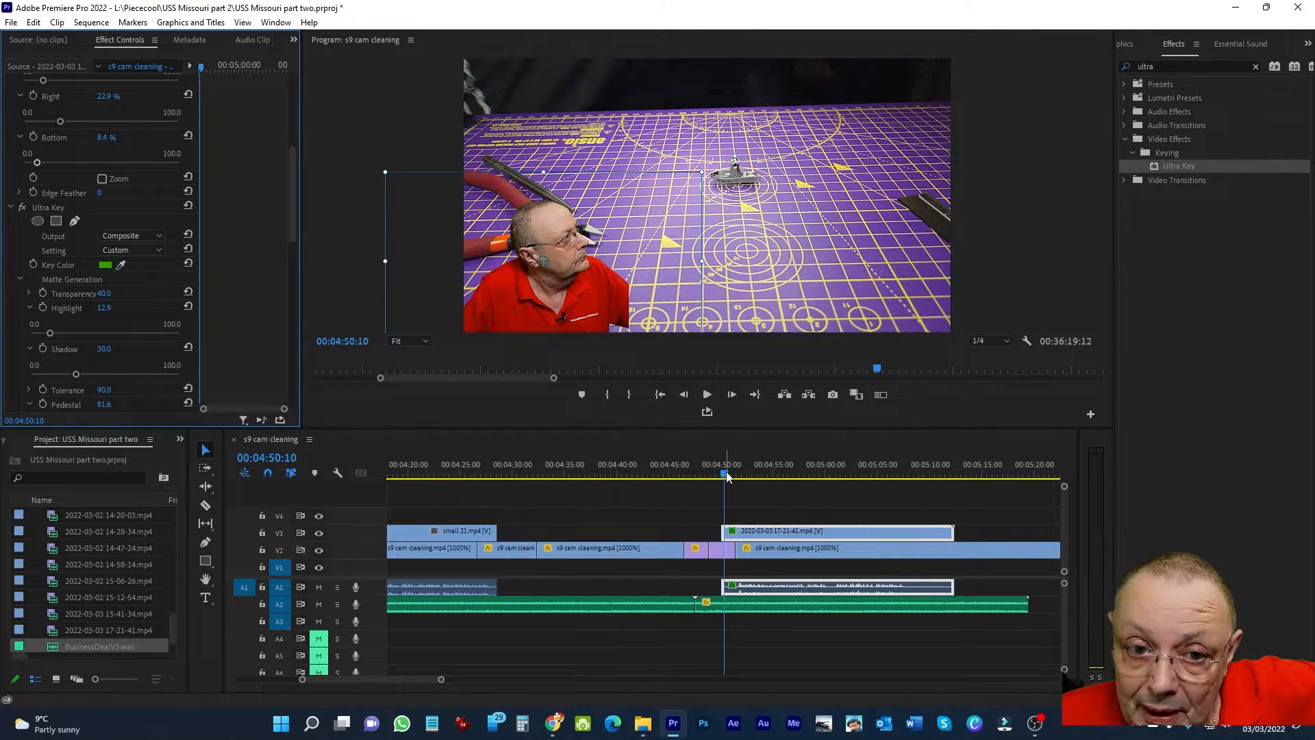
Play the sequence from just before the talking-head insert to preview the keyed result over the workbench footage.
drag(728, 476, 714, 483)
click(707, 395)
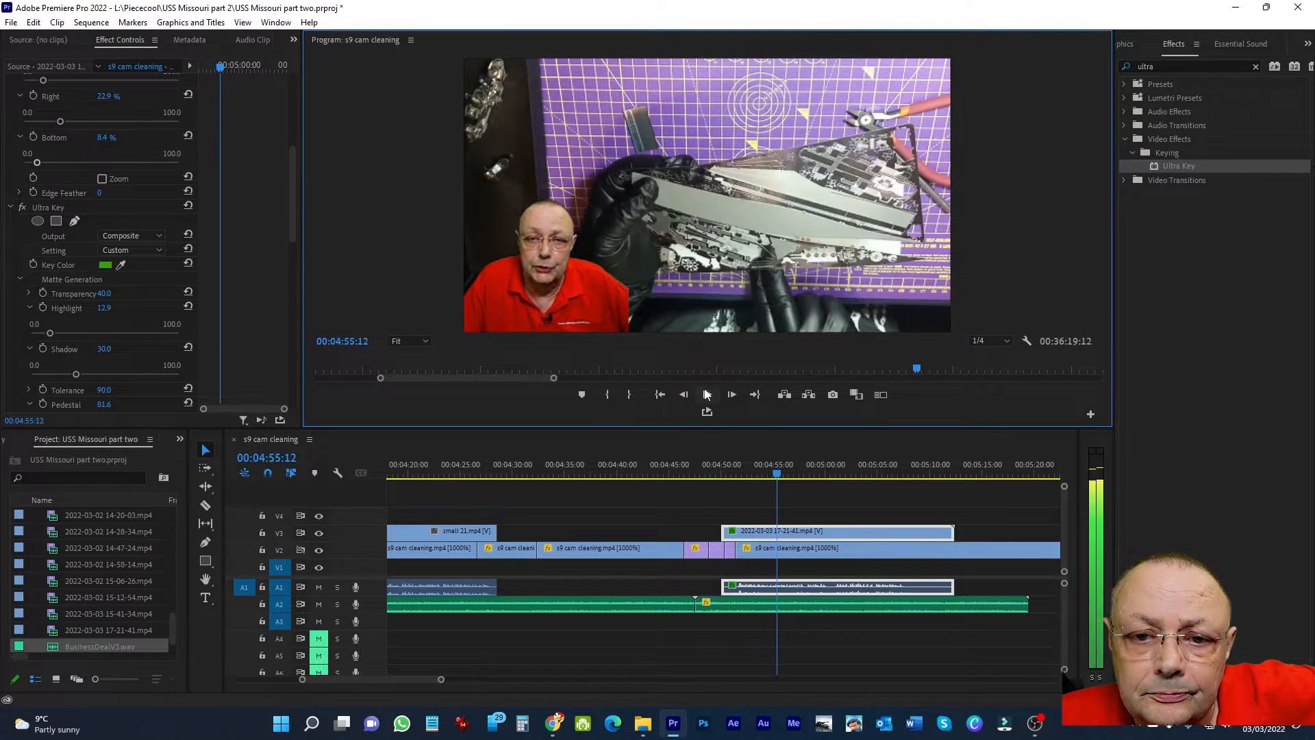
click(707, 394)
Mark the in and out range around the talking-head clip, from 00:04:50:01 to 00:05:12:13.
click(770, 481)
drag(771, 482, 717, 499)
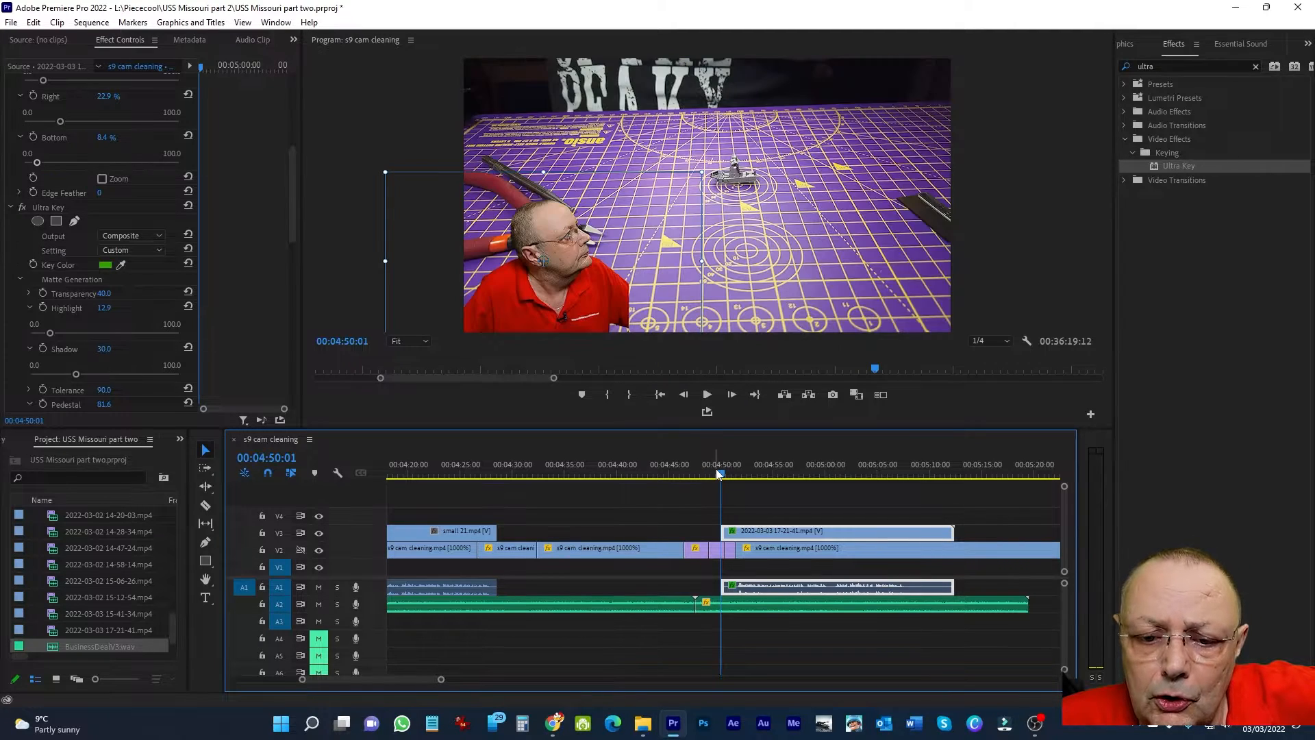
right_click(721, 474)
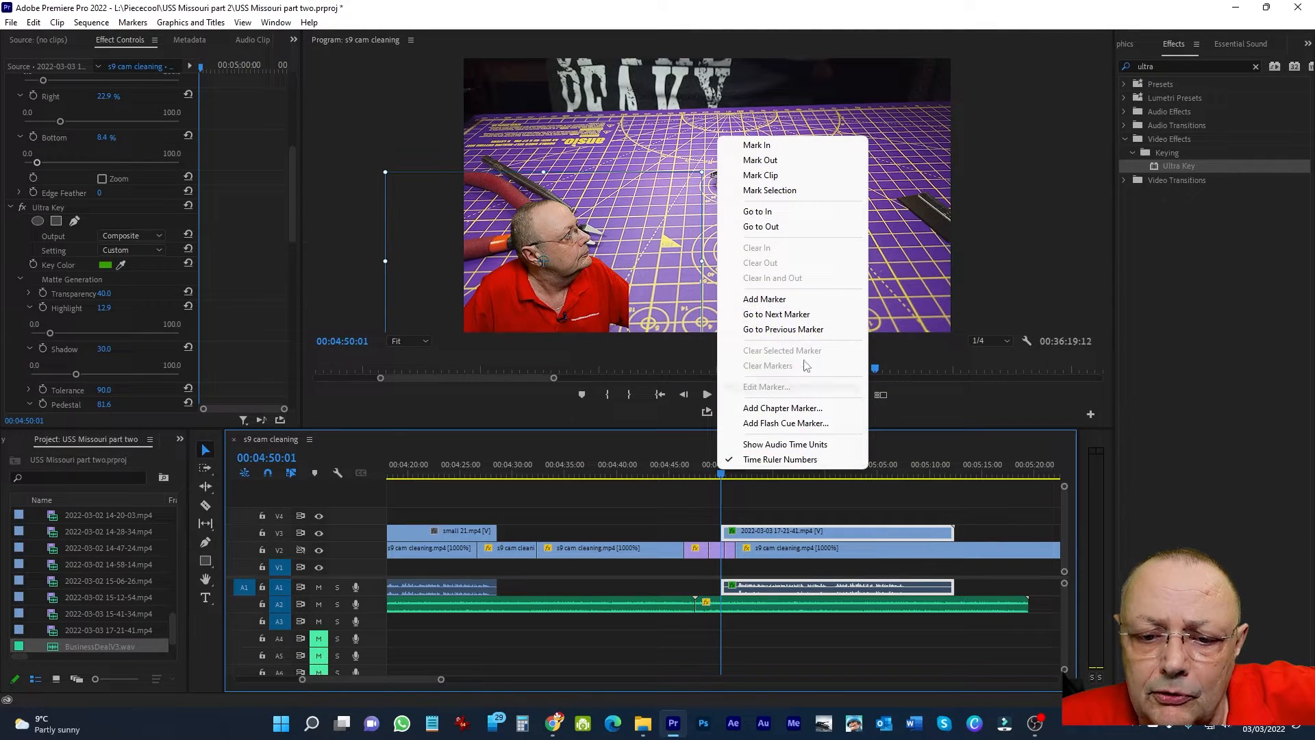
click(784, 147)
drag(721, 474, 957, 494)
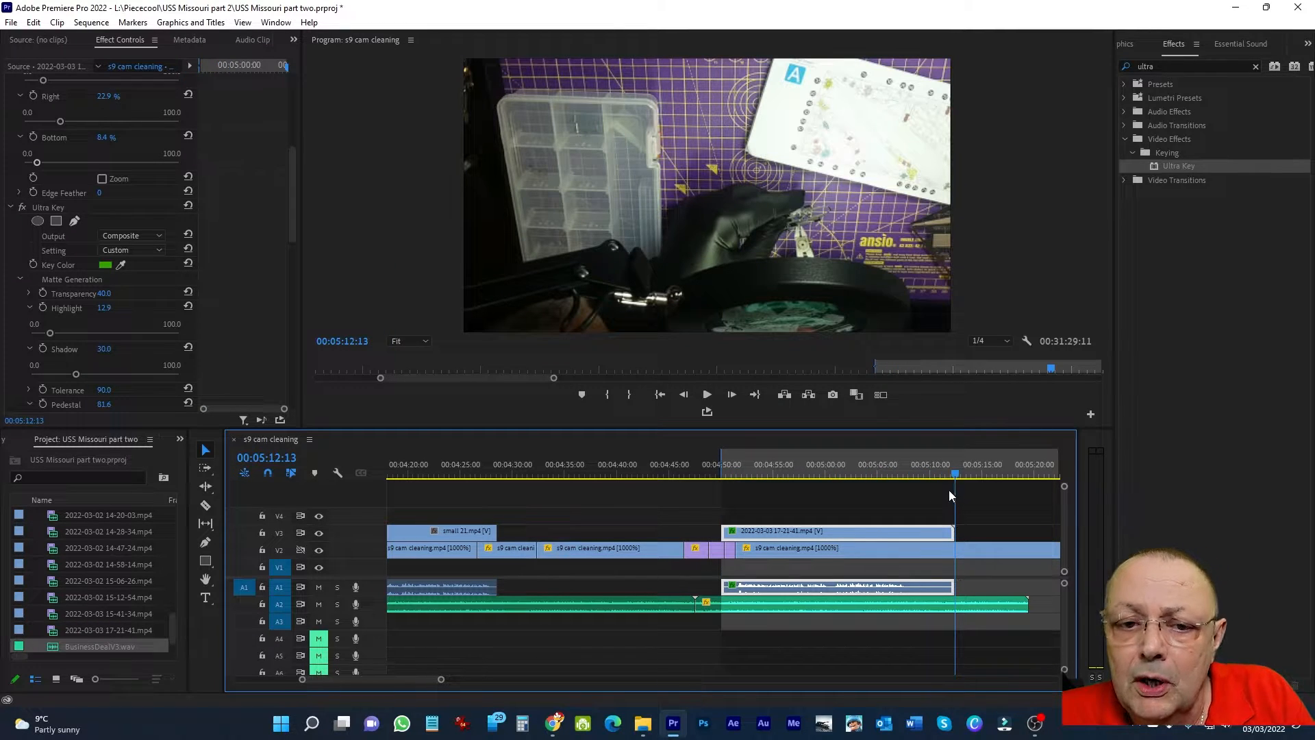
right_click(952, 478)
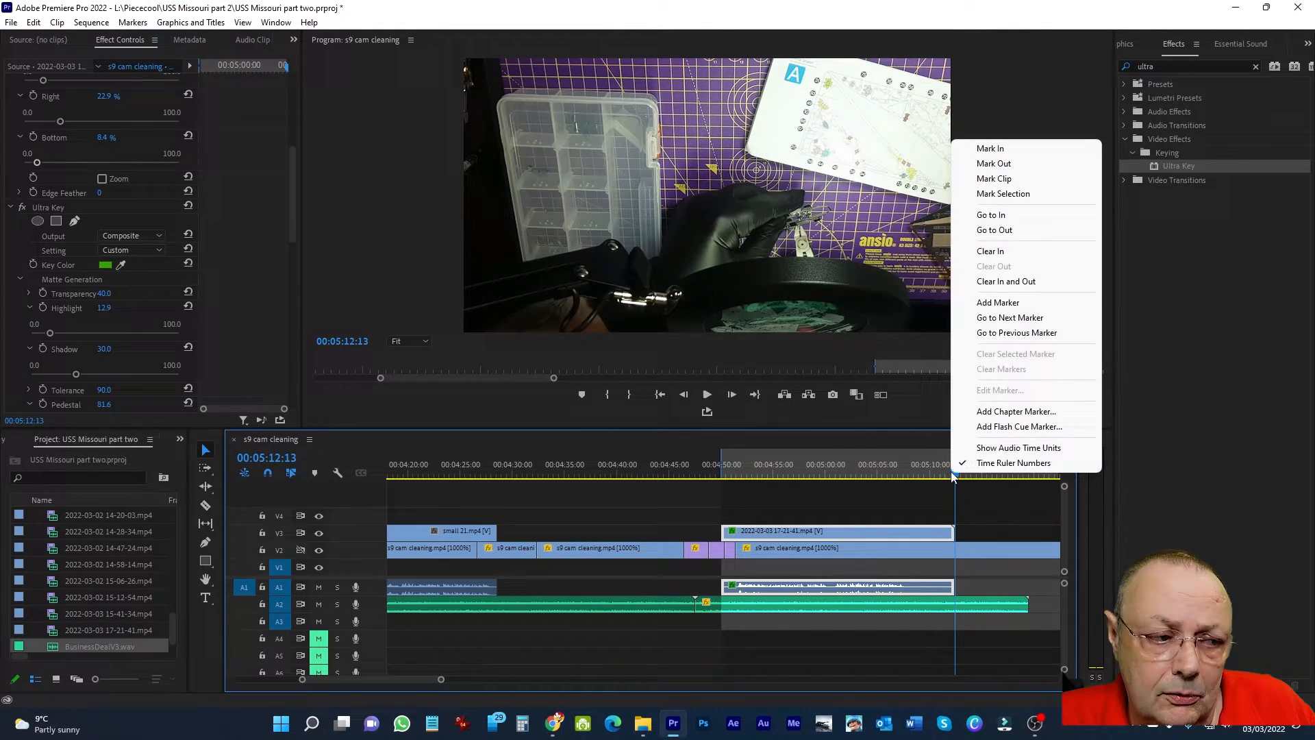
click(1001, 178)
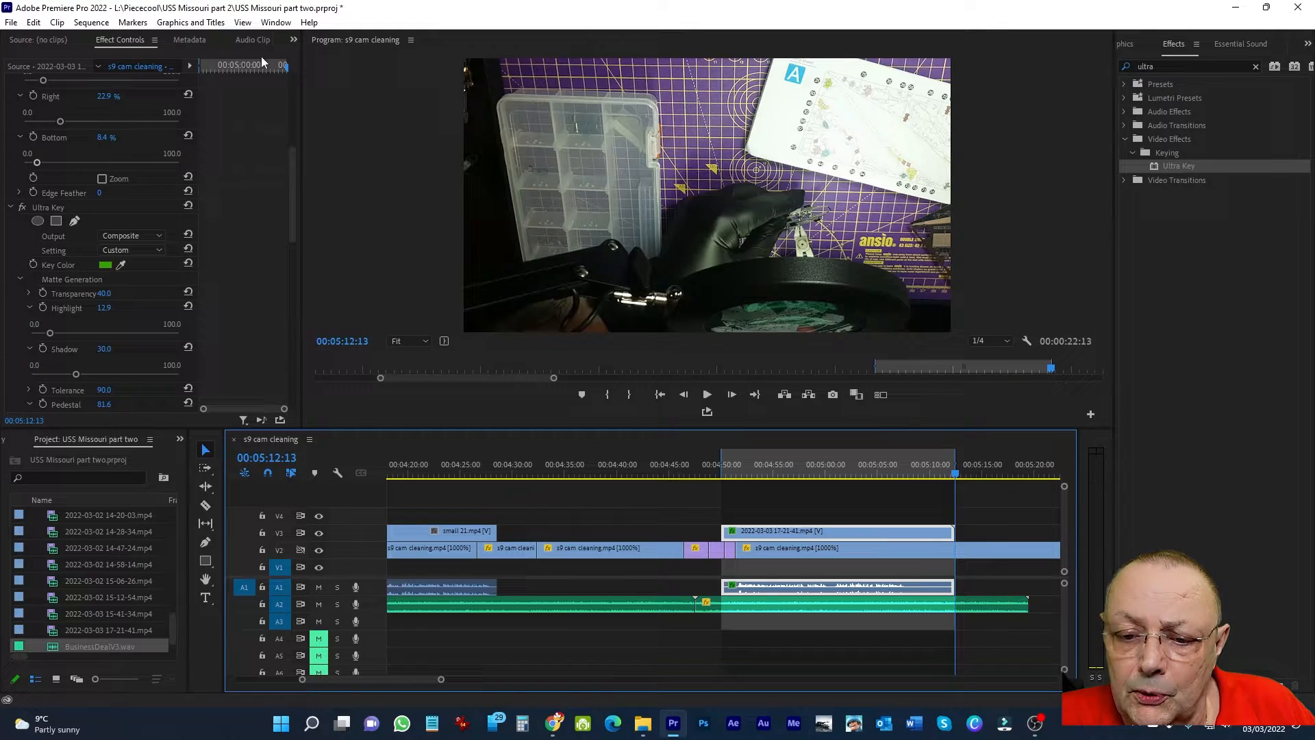
Render the marked range with Render In to Out and review its playback.
click(92, 23)
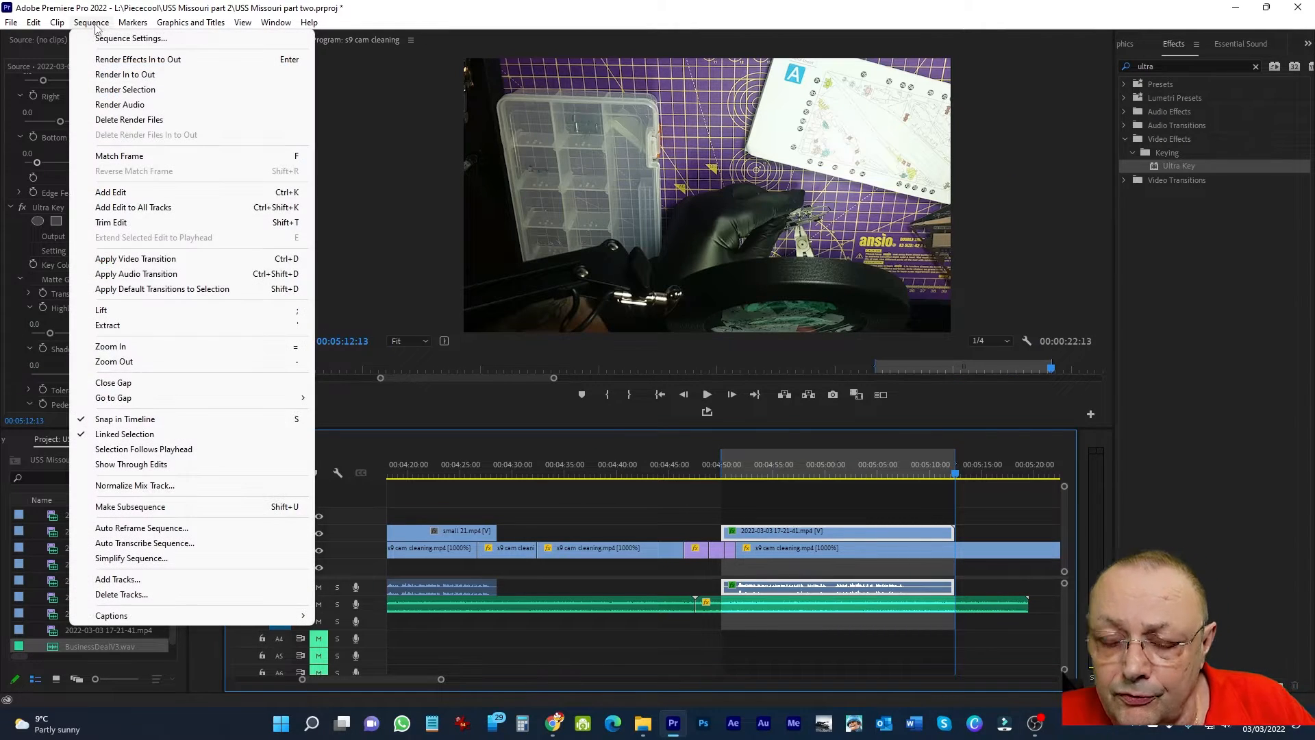
click(113, 75)
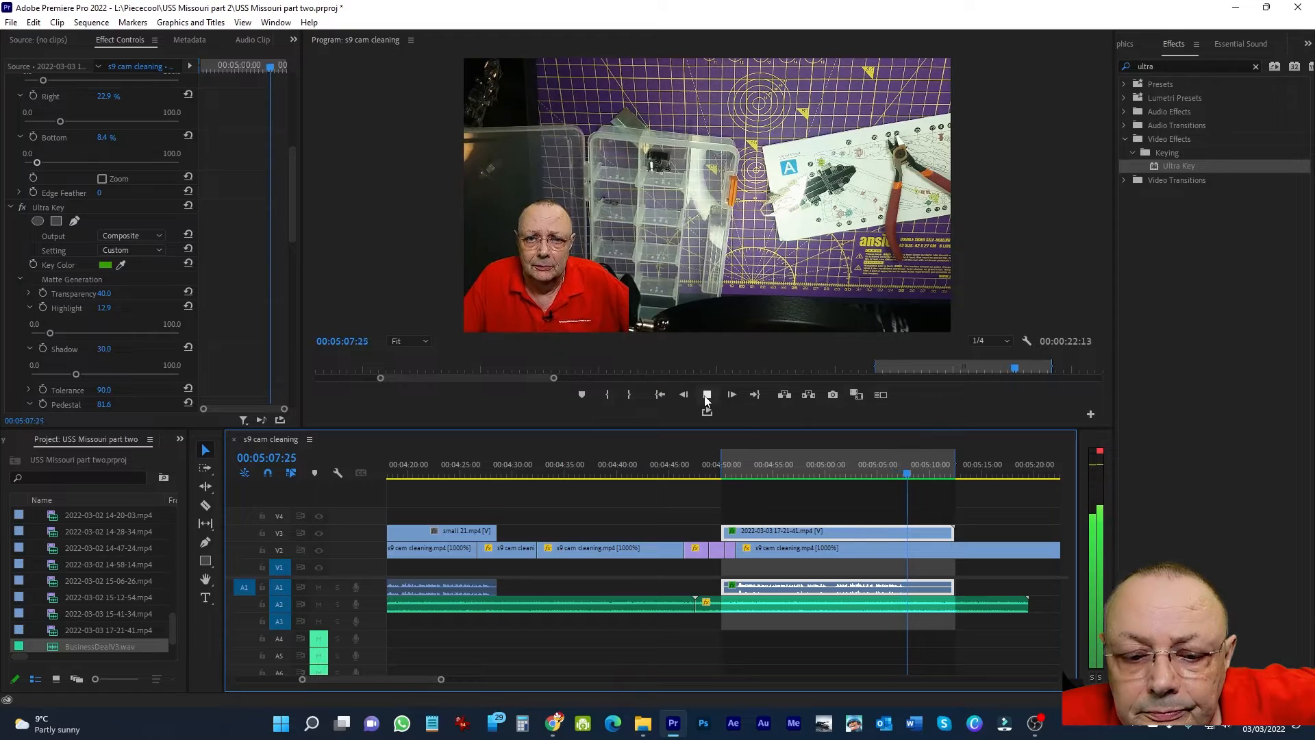
click(706, 396)
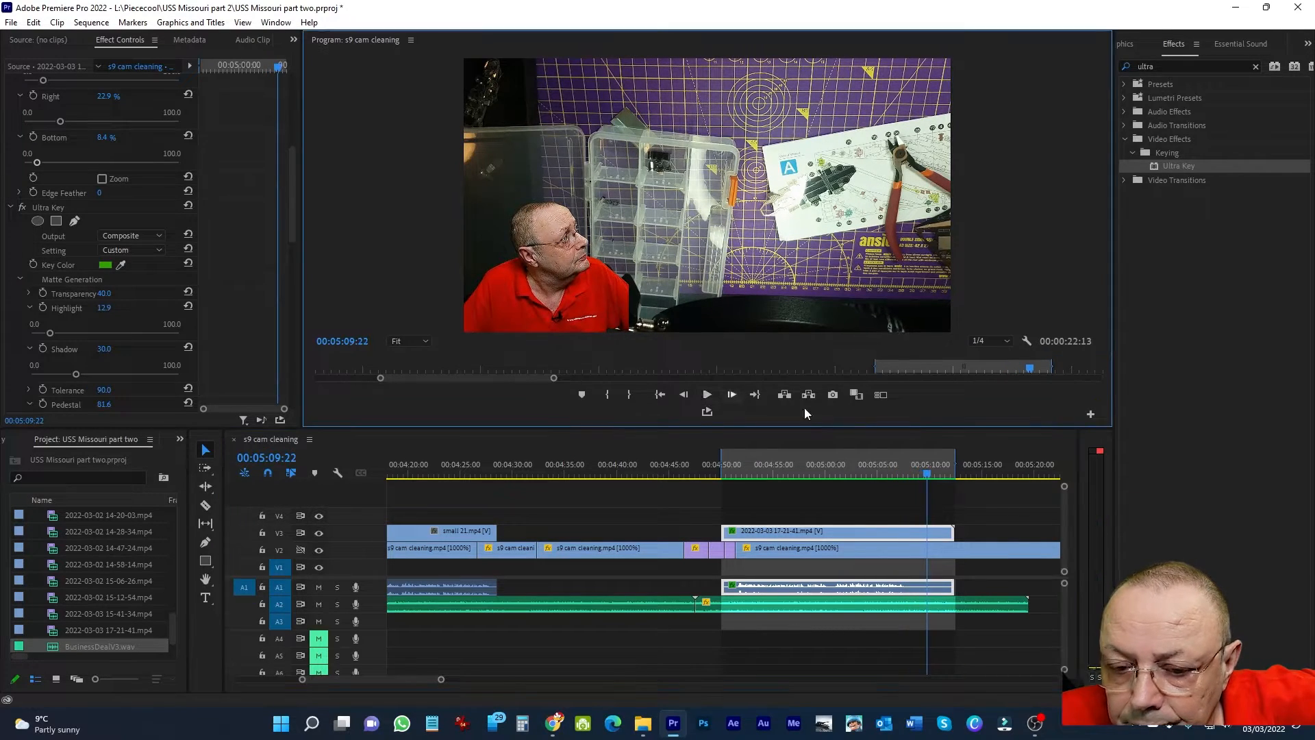
Split the talking-head clip at 00:05:09:00 with the Razor tool and delete the leftover end piece.
drag(928, 474, 921, 478)
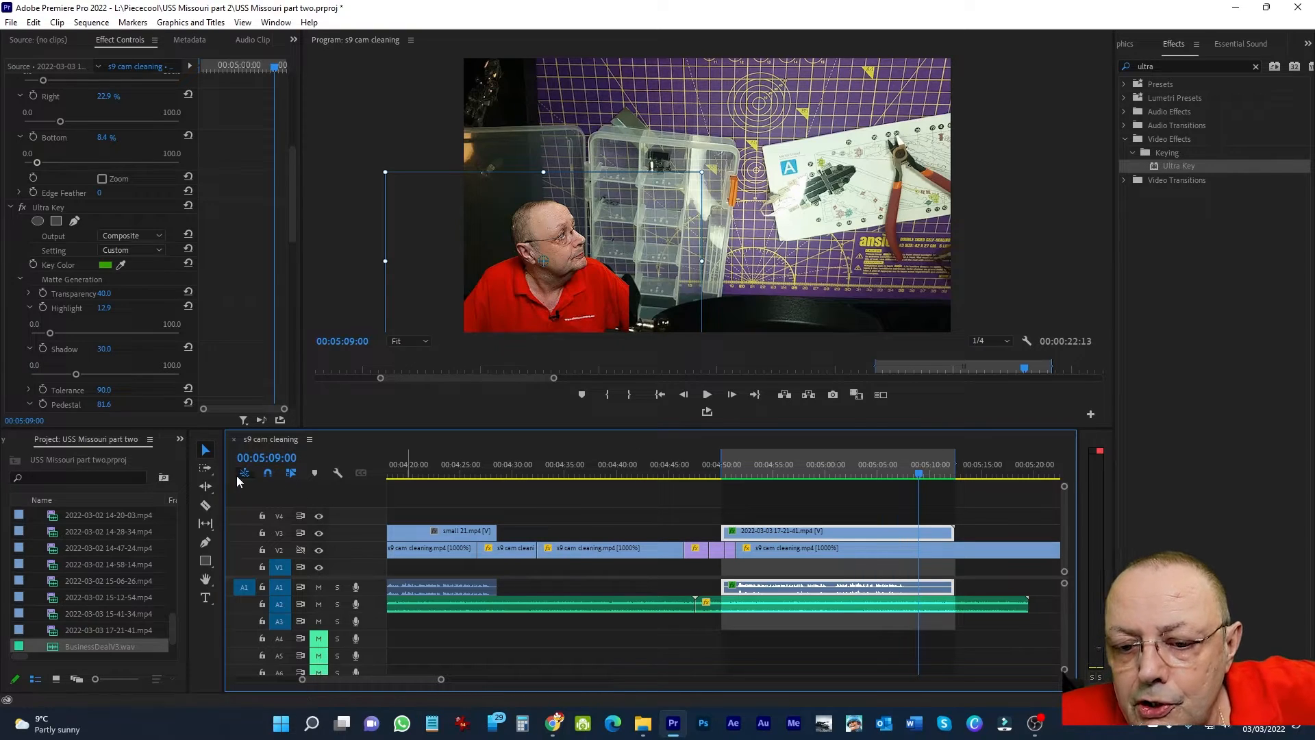
click(206, 505)
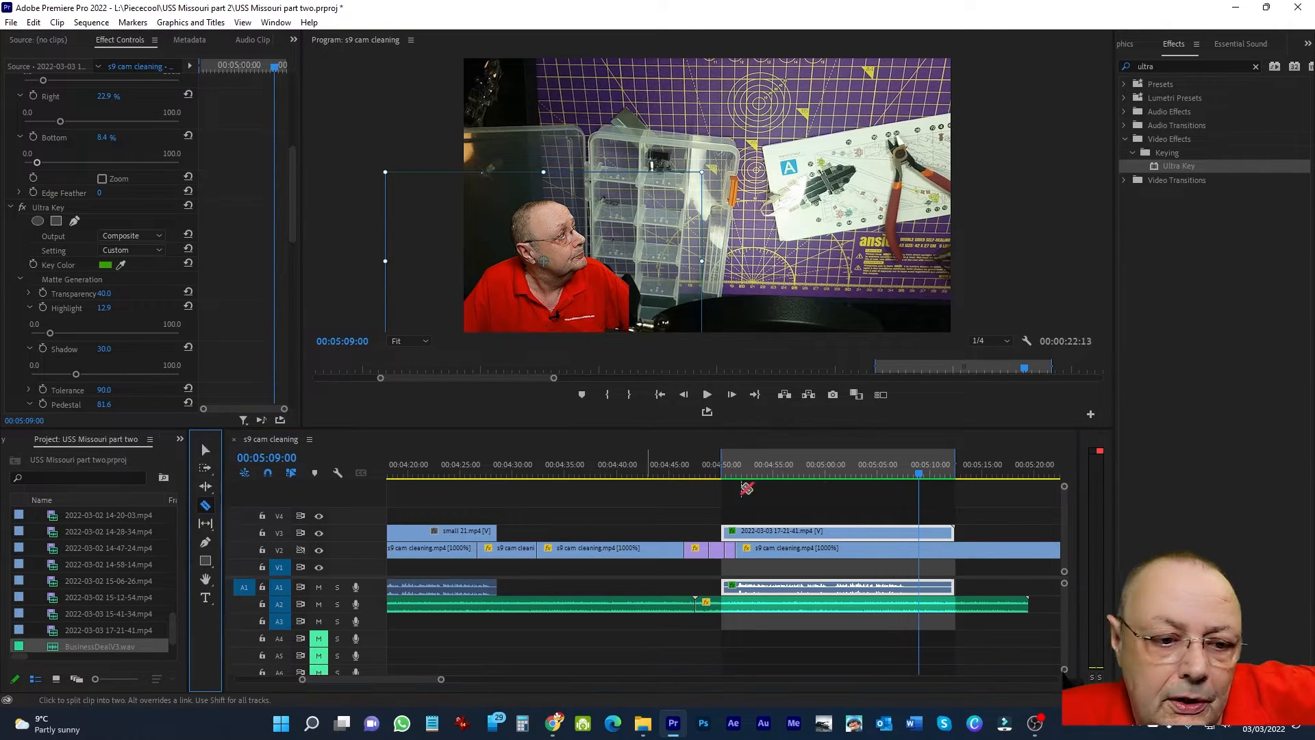
click(925, 533)
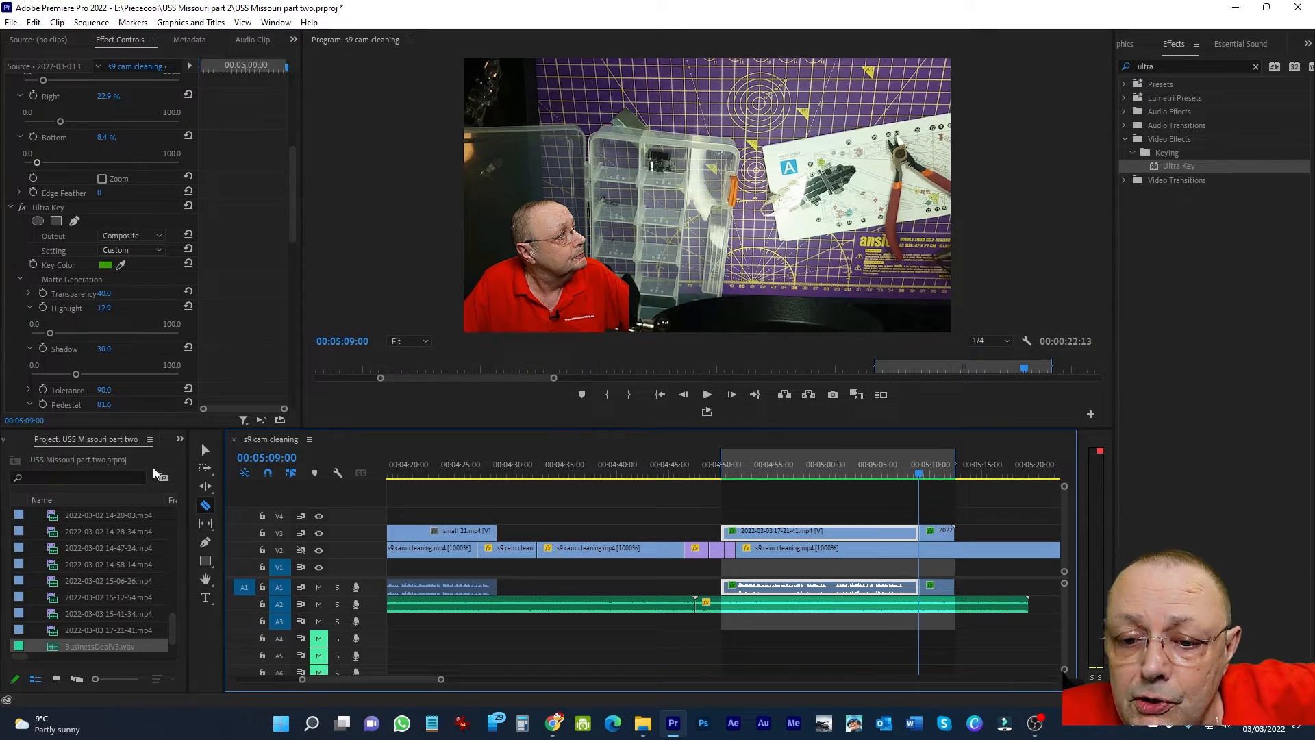
click(205, 449)
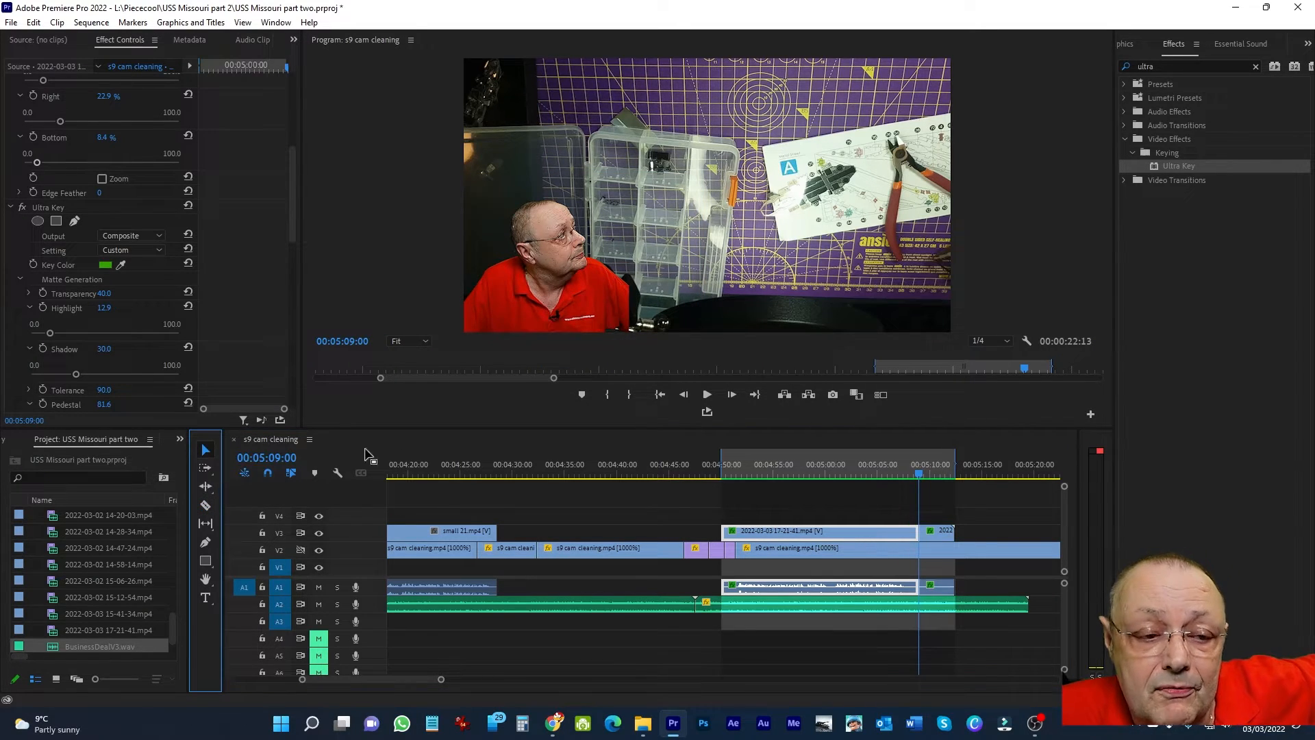
click(943, 534)
key(Delete)
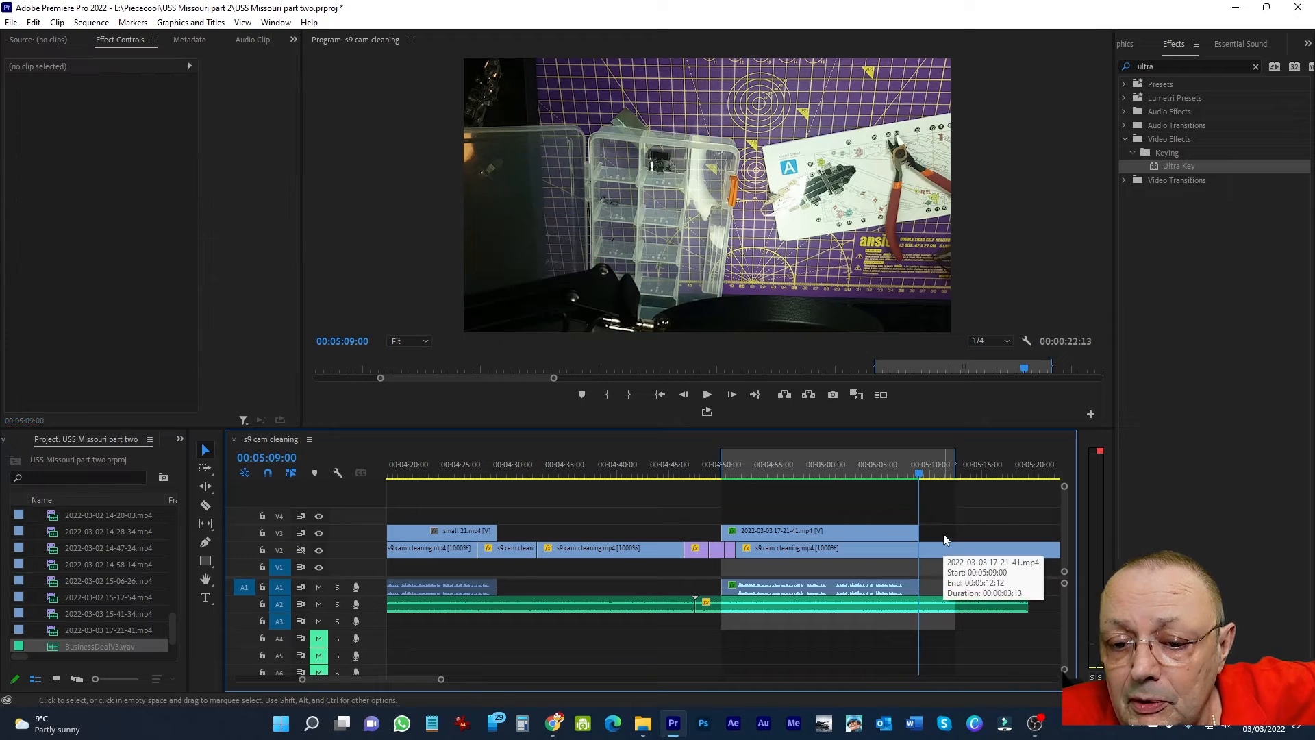
Clear the sequence's in and out points and play the rendered insert from 00:05:04:16.
drag(922, 479, 874, 485)
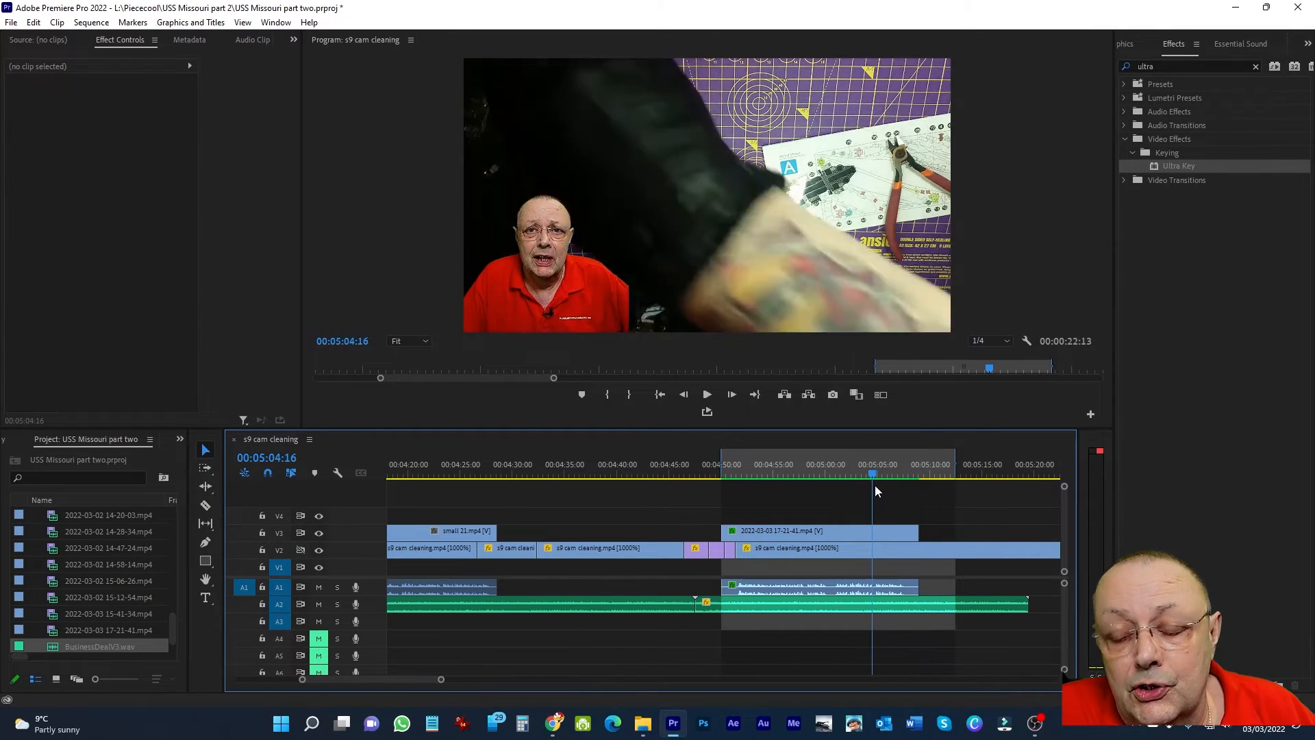
right_click(847, 461)
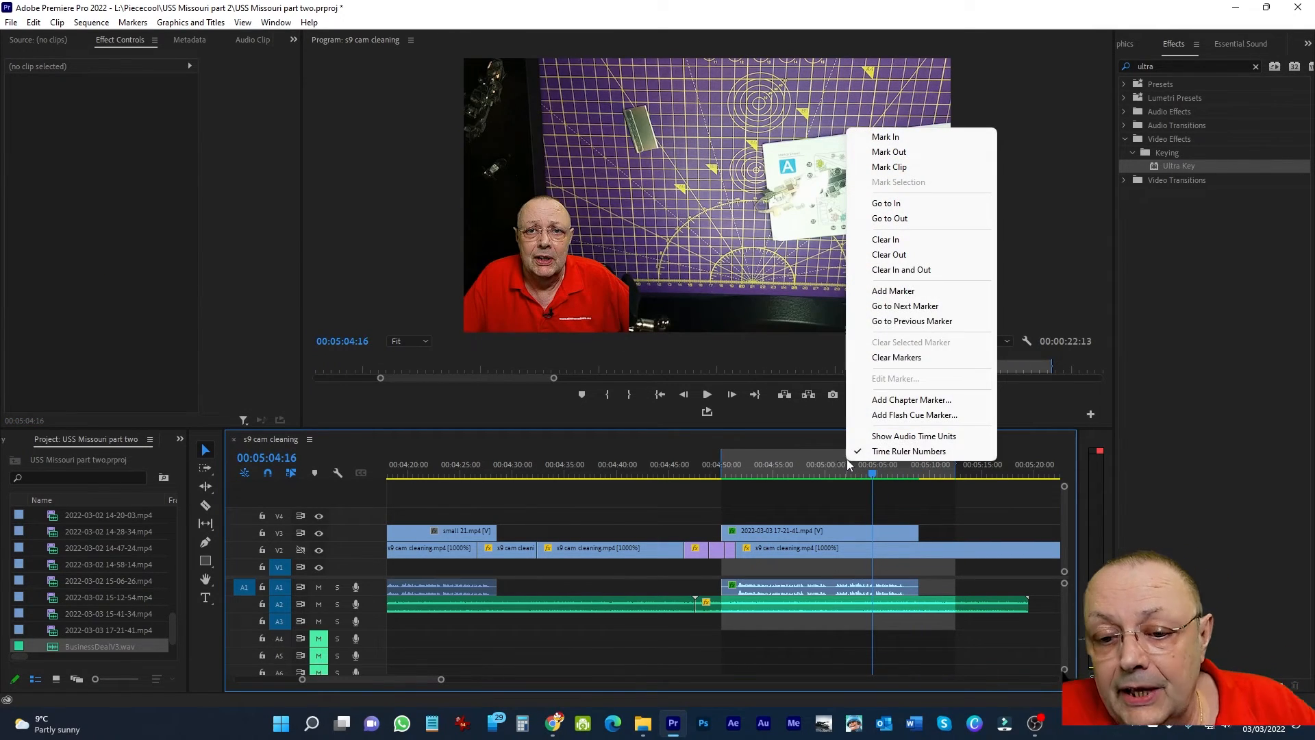
click(902, 269)
click(705, 394)
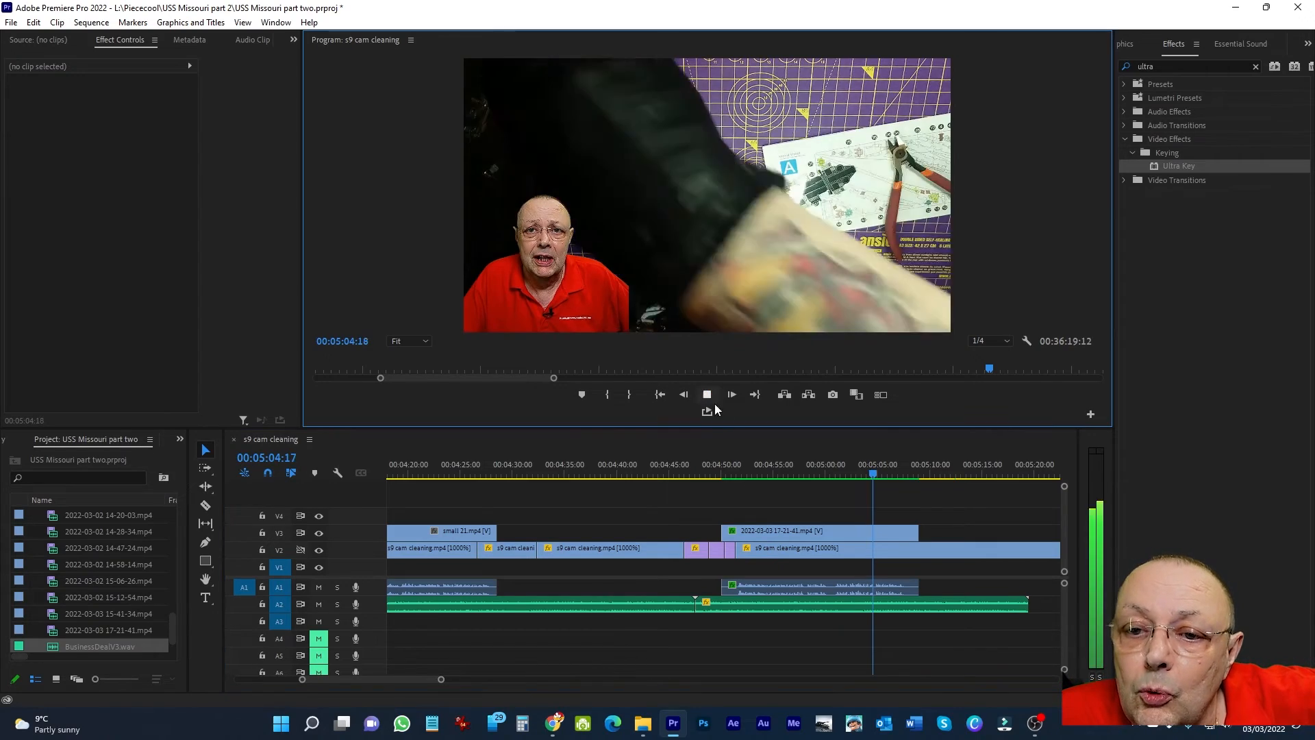